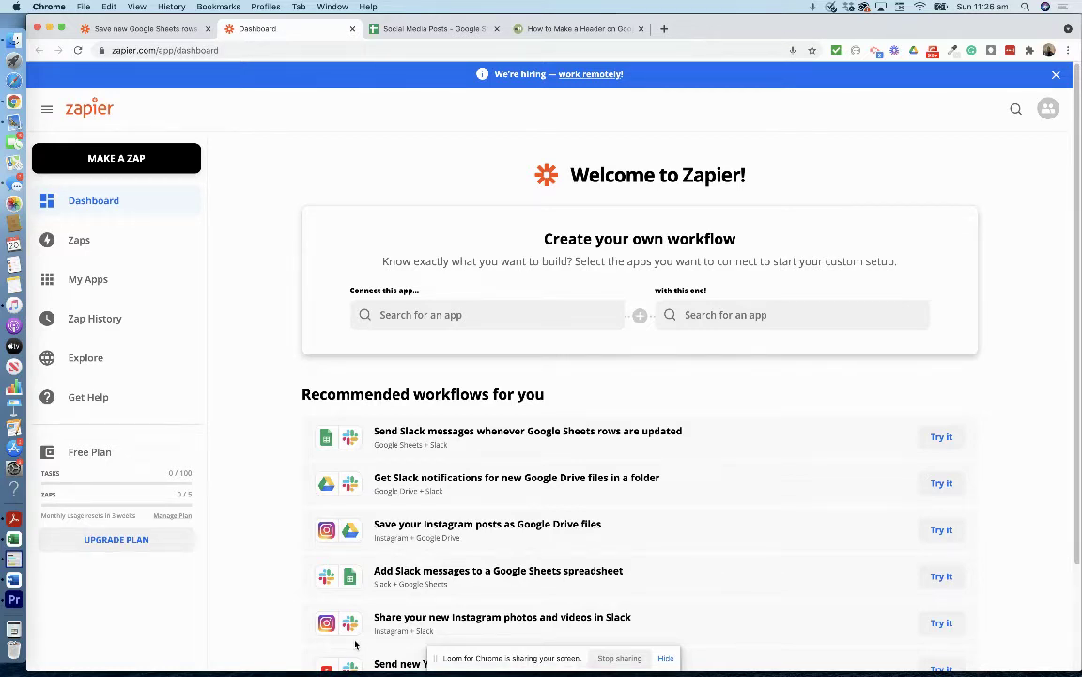
Pair Google Sheets with Airtable in the app picker and scroll to the recommended workflows
click(464, 315)
text(go)
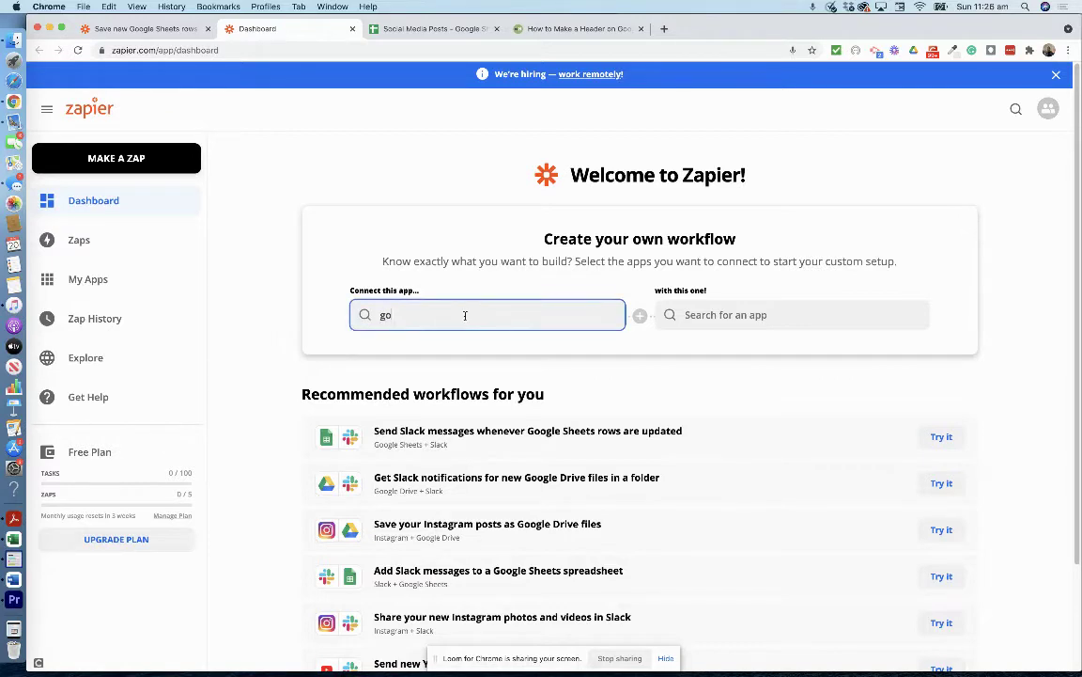
text(ogle sheets)
click(437, 352)
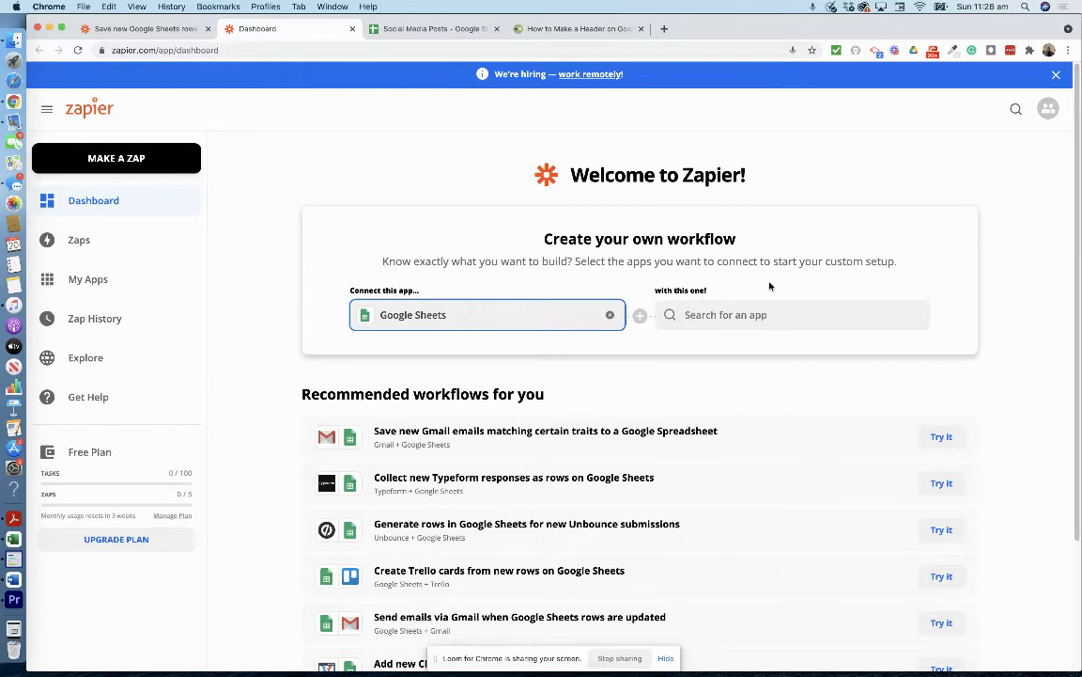
click(717, 317)
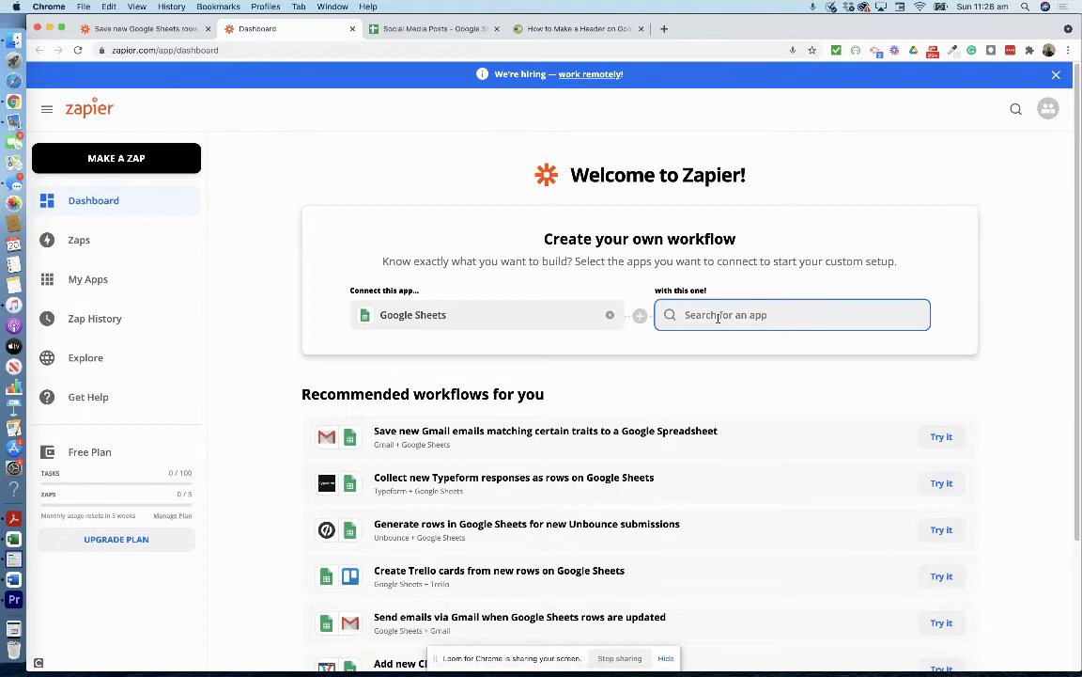
text(airtable)
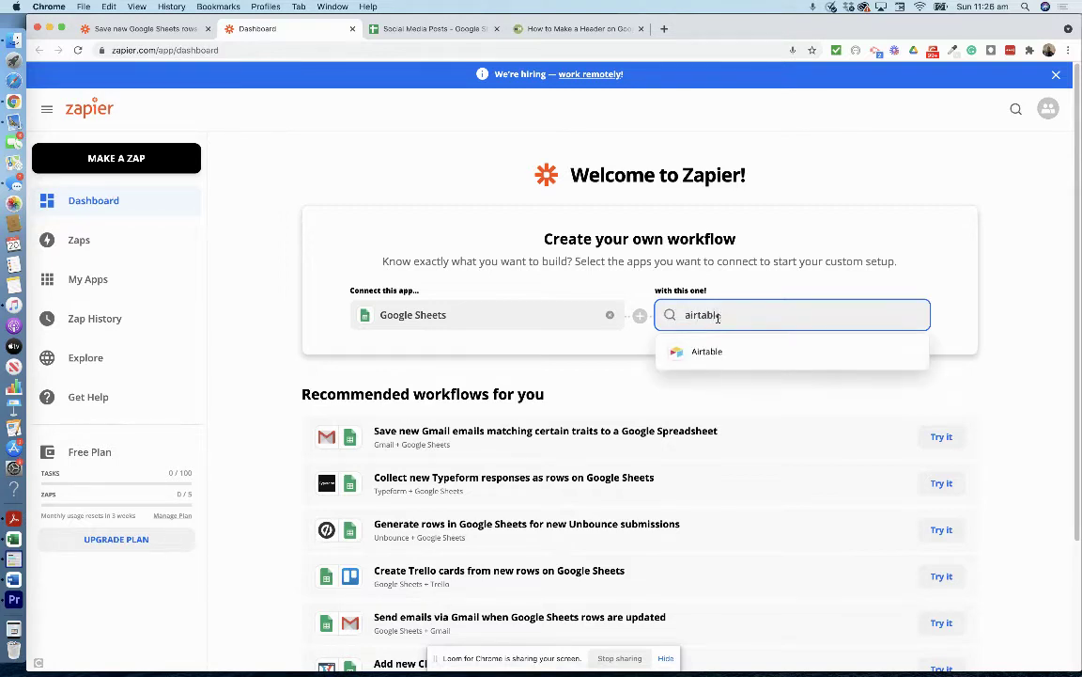
click(695, 360)
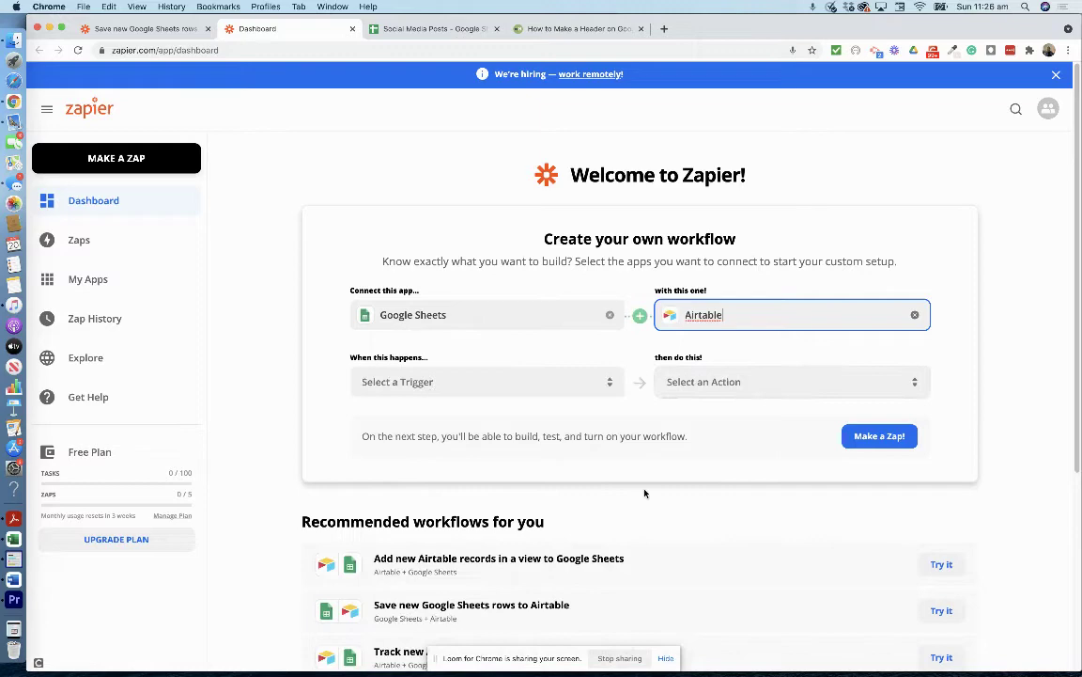
scroll(579, 439, down, 3)
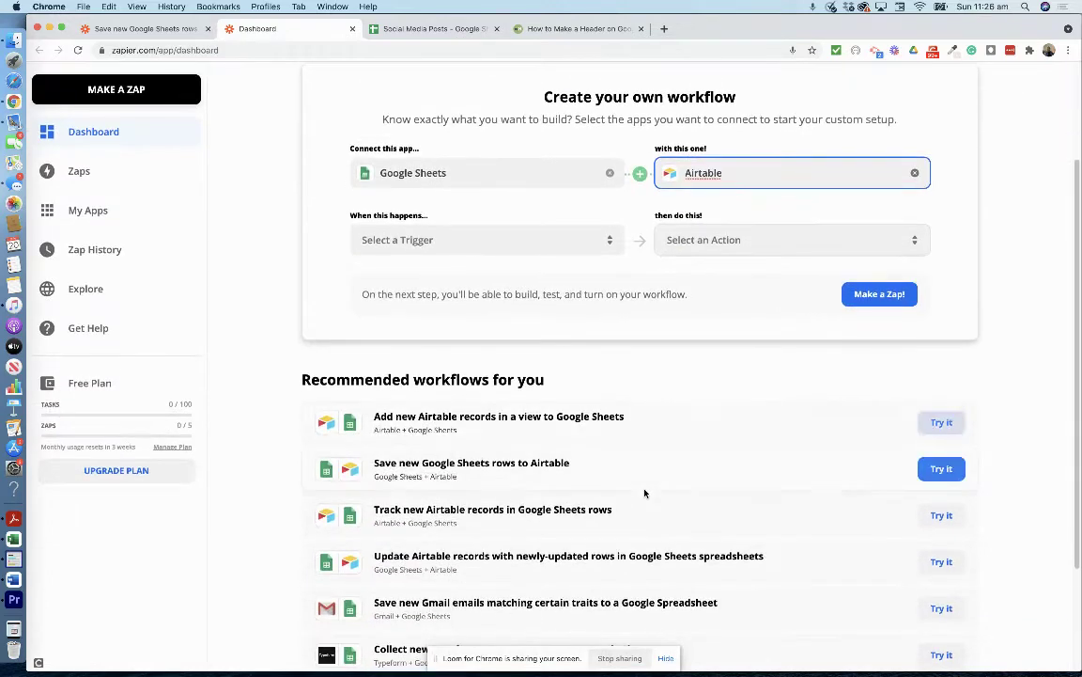
Start the Save new Google Sheets rows to Airtable template with the connected Sheets account
click(942, 468)
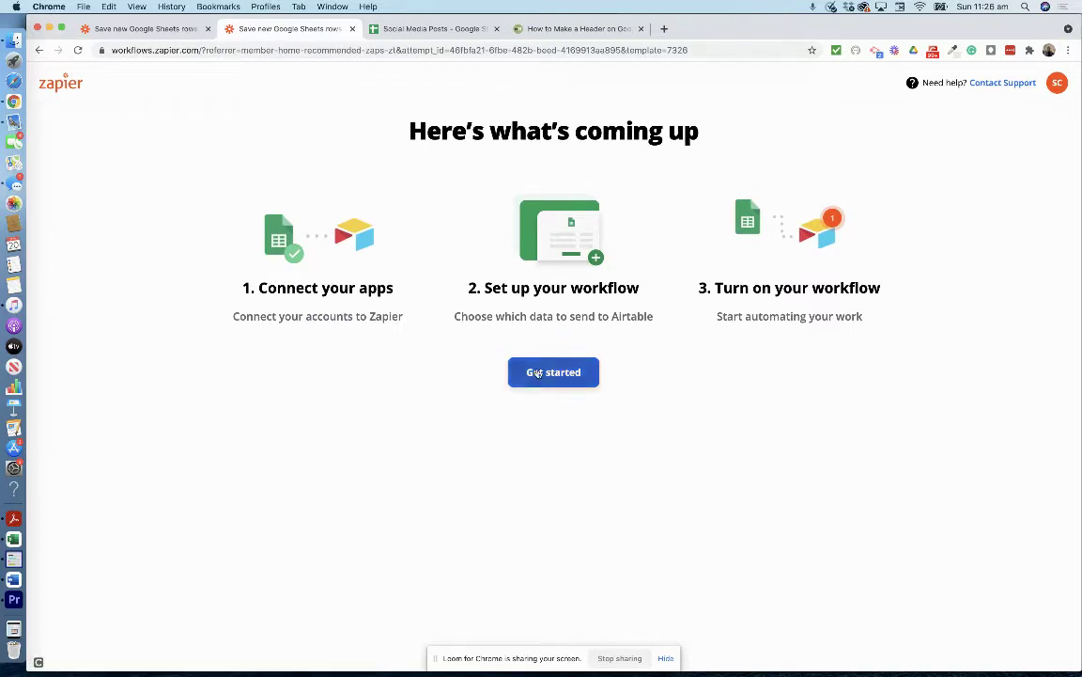
click(539, 372)
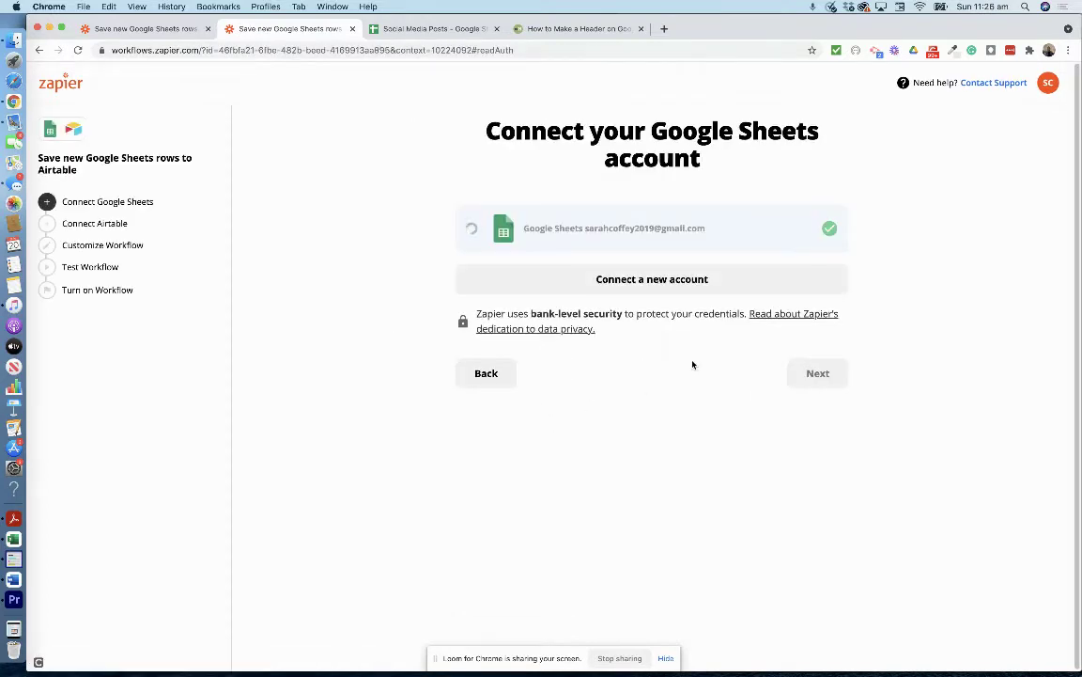
click(827, 376)
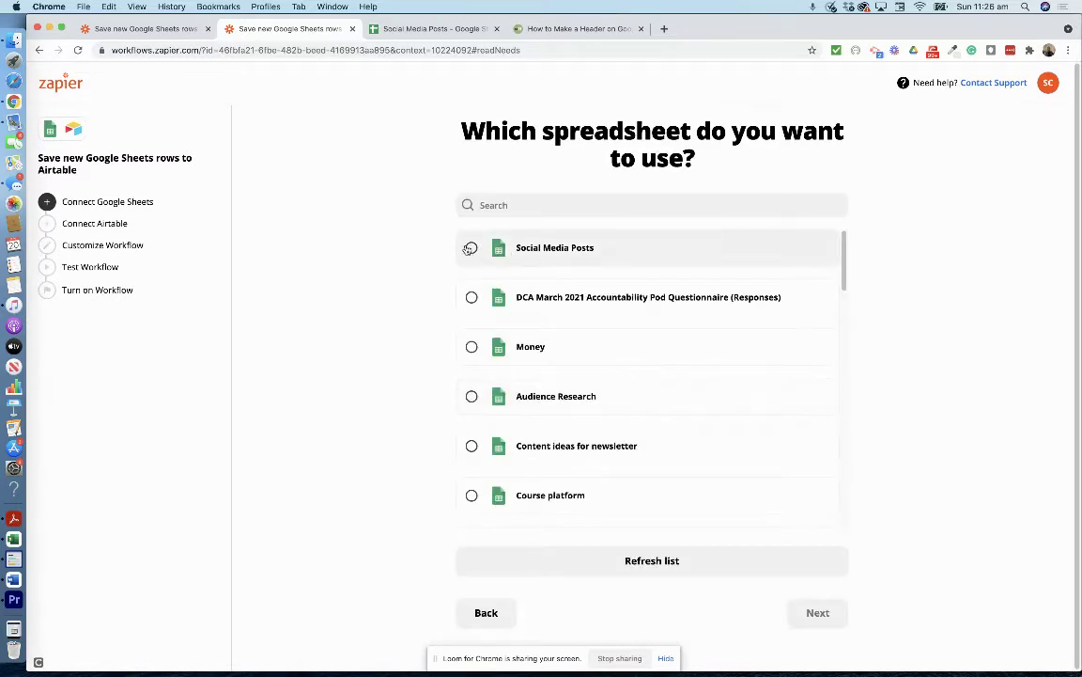
Select the Social Media Posts spreadsheet and its Used Stories worksheet as the row source
click(529, 264)
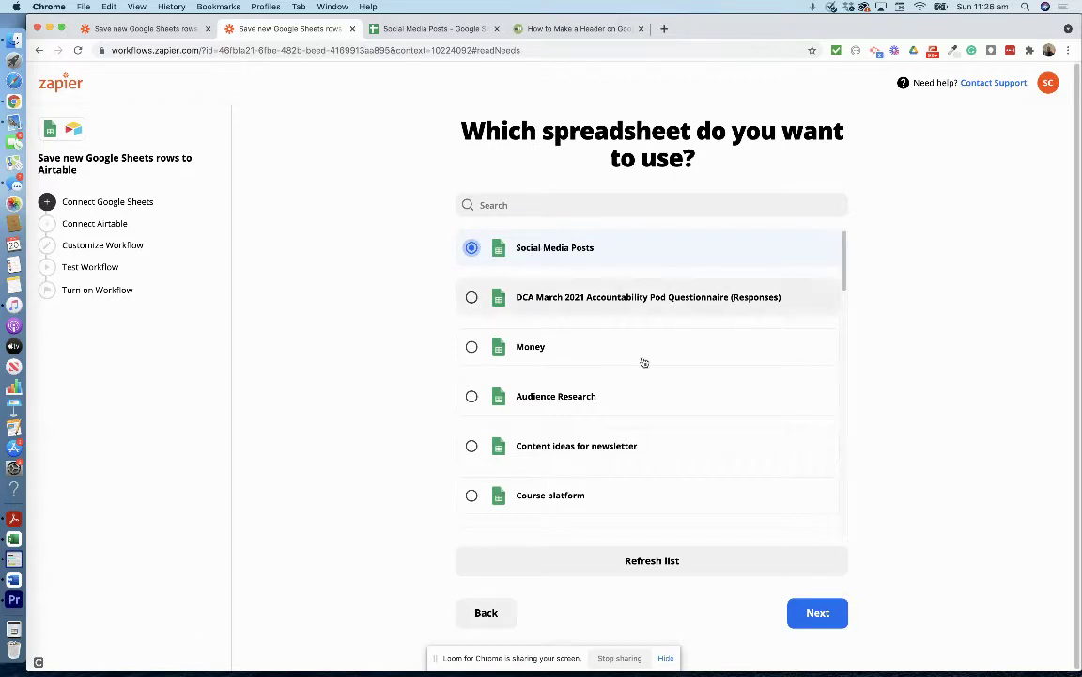
click(808, 612)
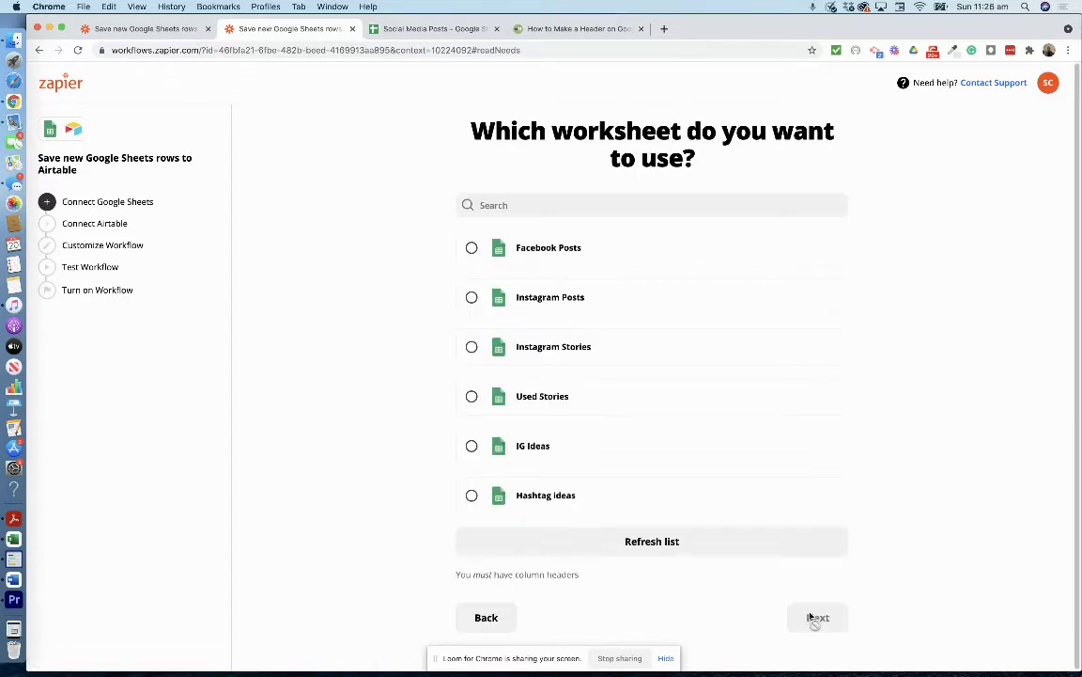
click(471, 395)
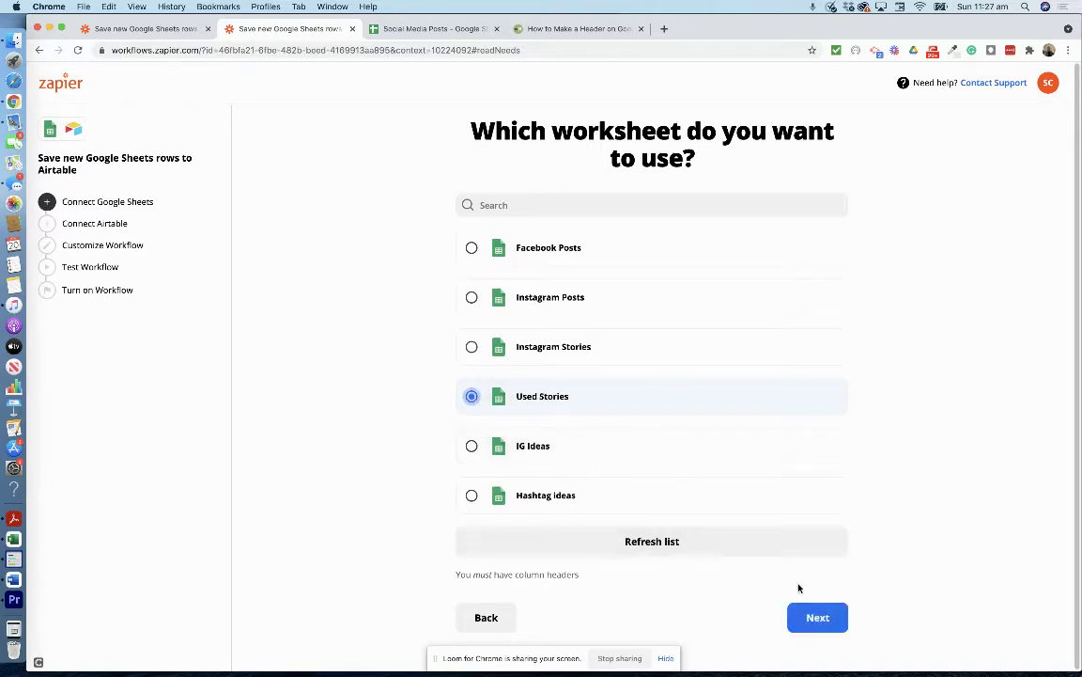
click(819, 622)
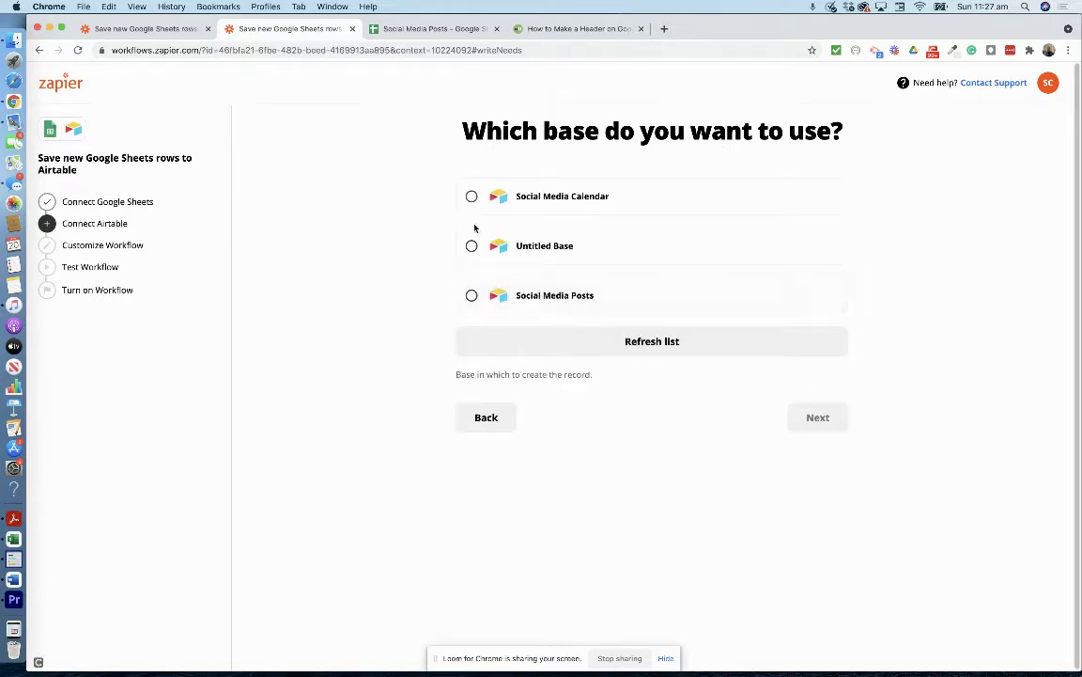
Target the Used Stories table in the Social Media Posts base, keeping all fields selected
click(471, 295)
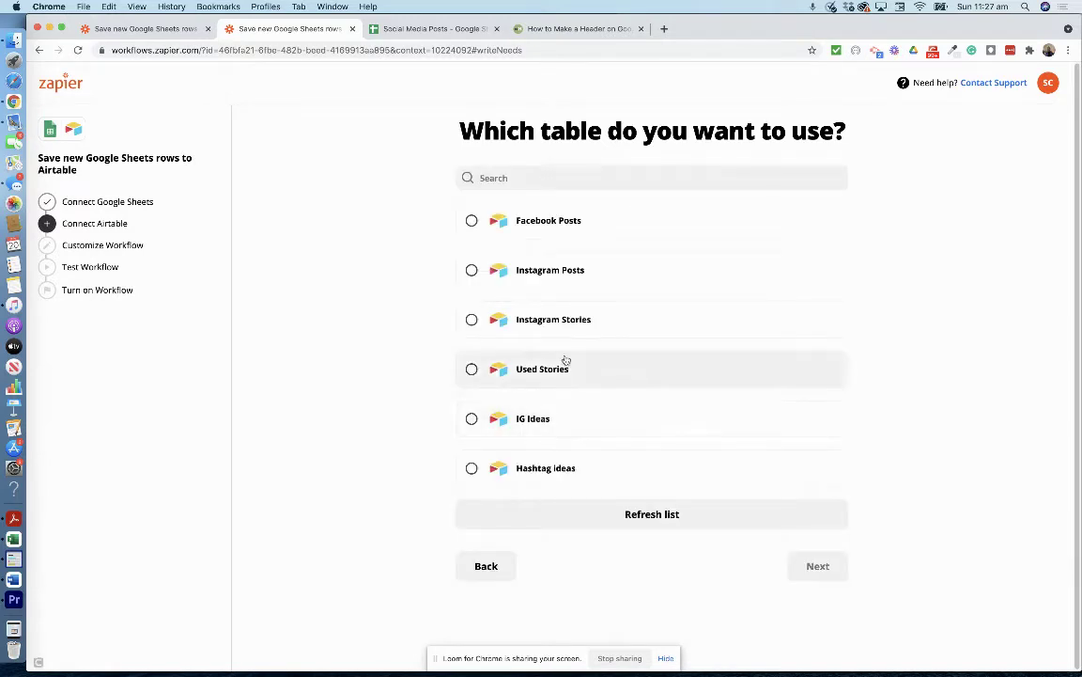
click(472, 368)
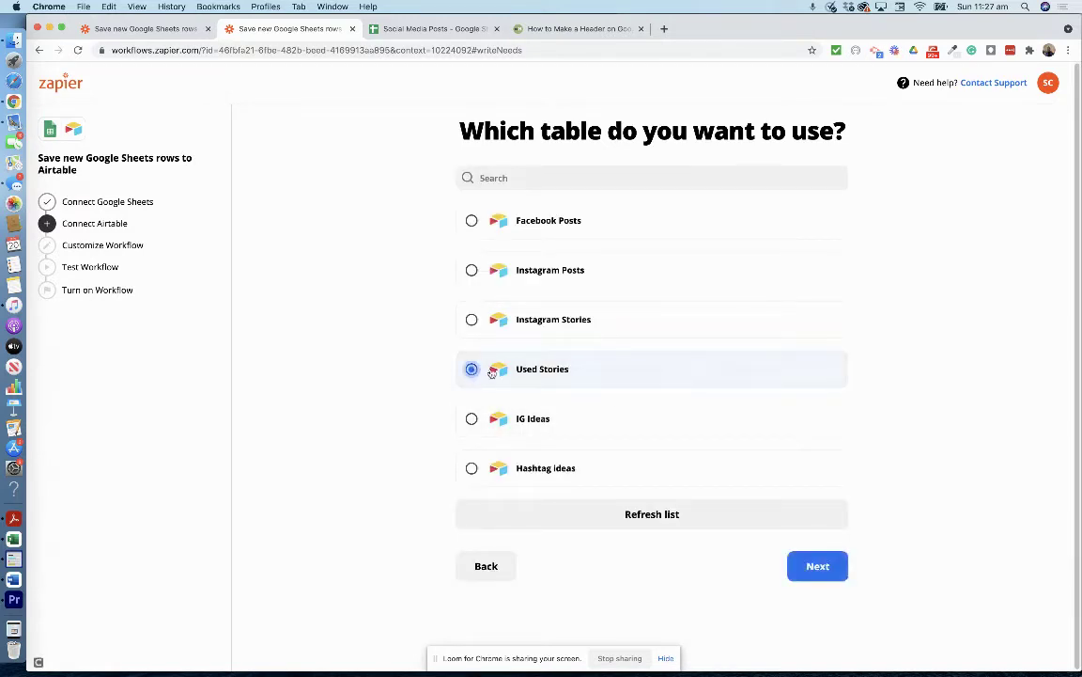
click(801, 565)
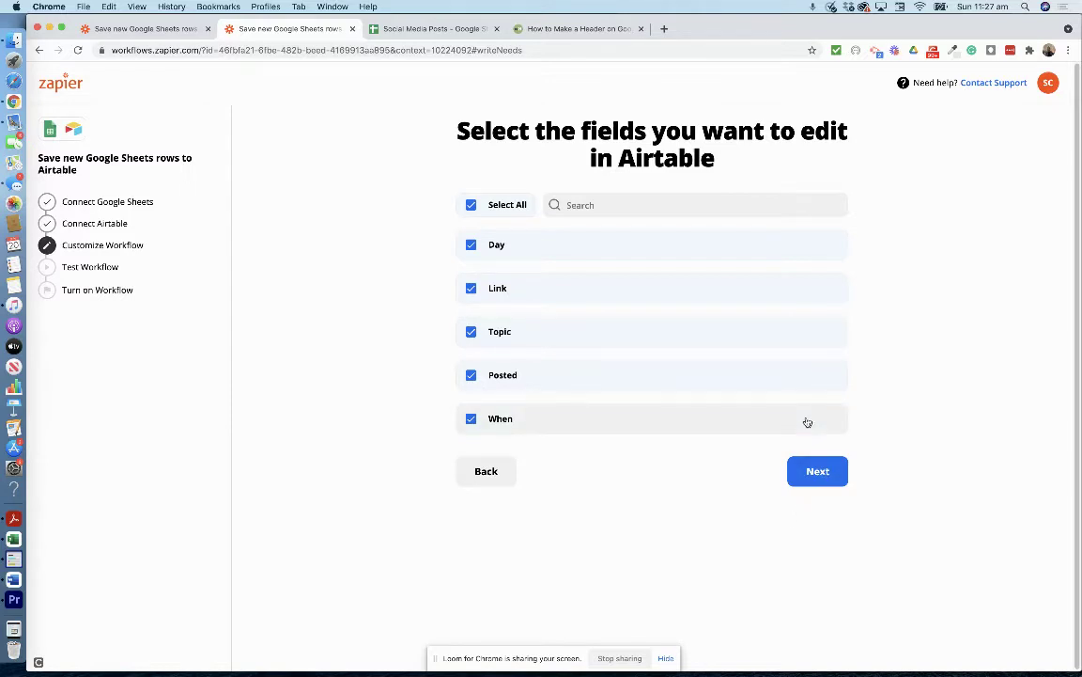
click(819, 473)
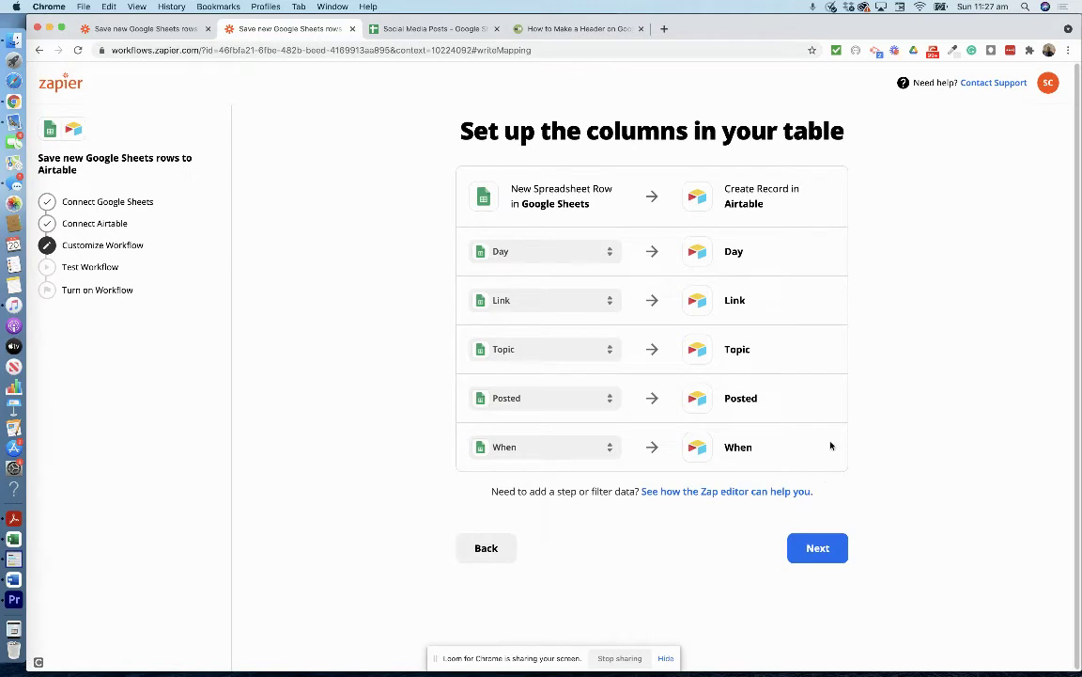
Accept the Day, Link, Topic, Posted, When mapping, send a test record, and activate the workflow
click(814, 549)
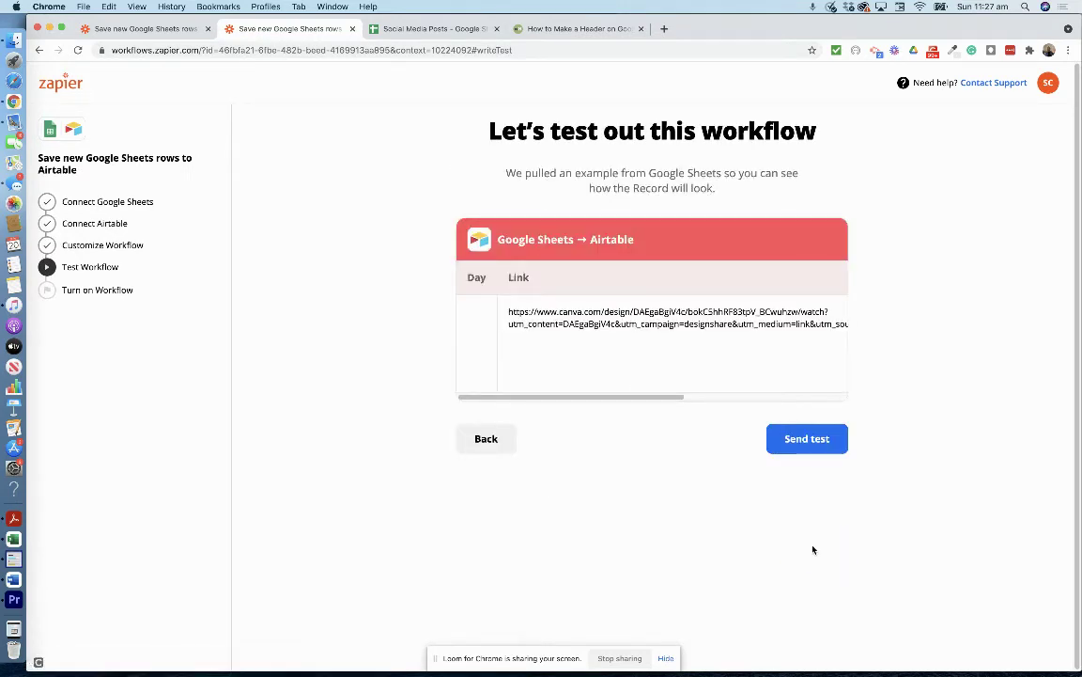
click(804, 440)
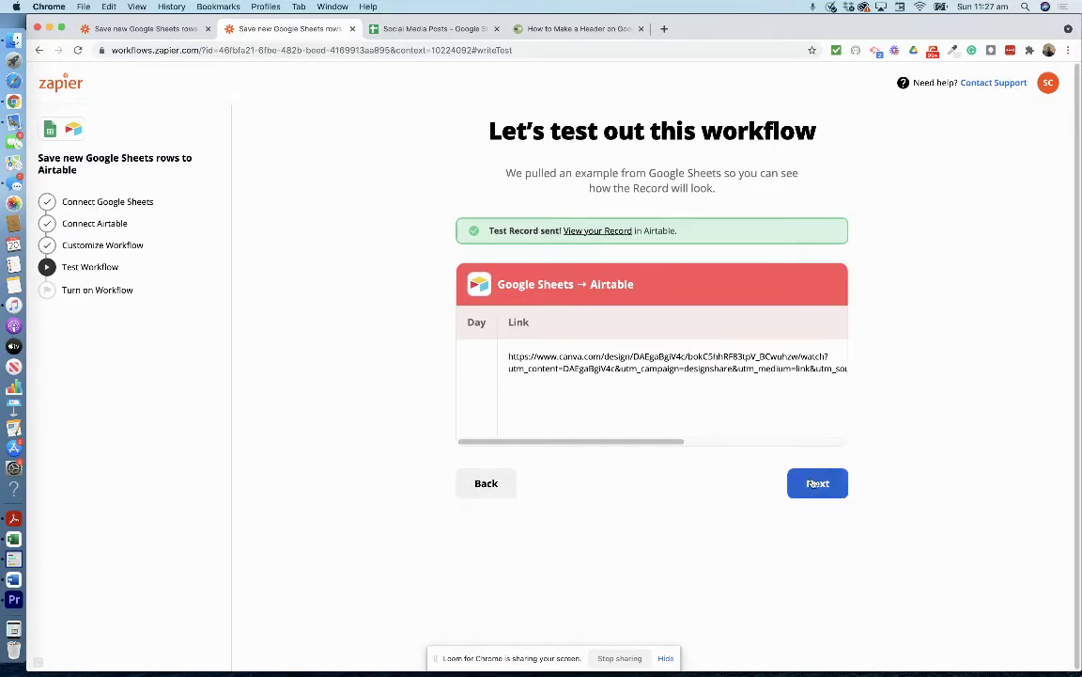
click(817, 486)
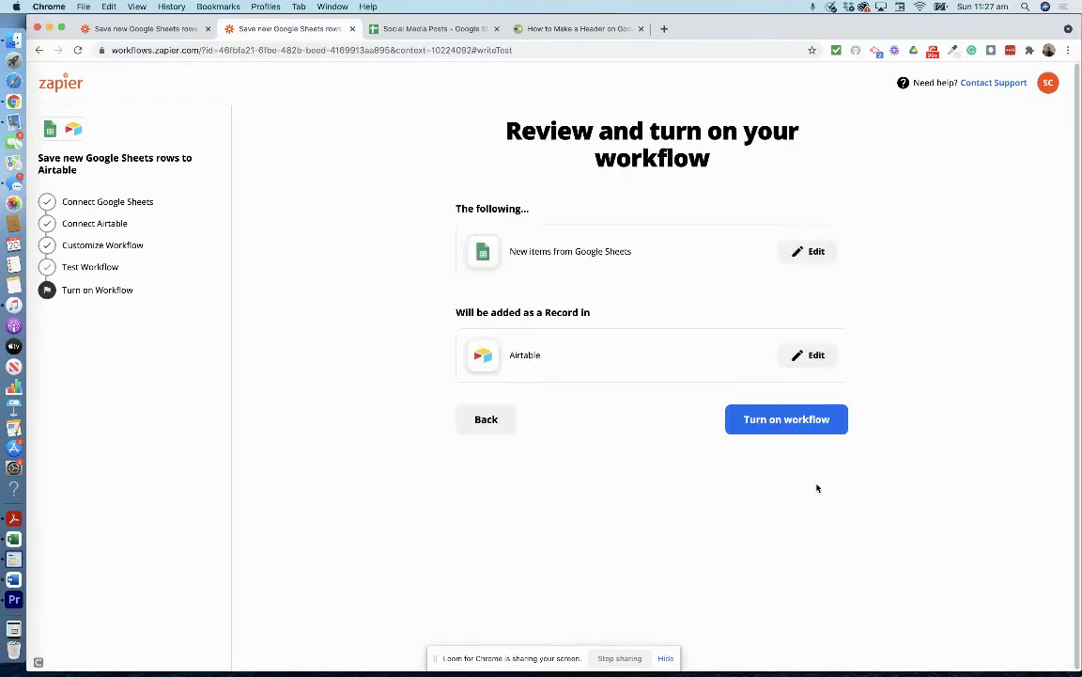
click(781, 416)
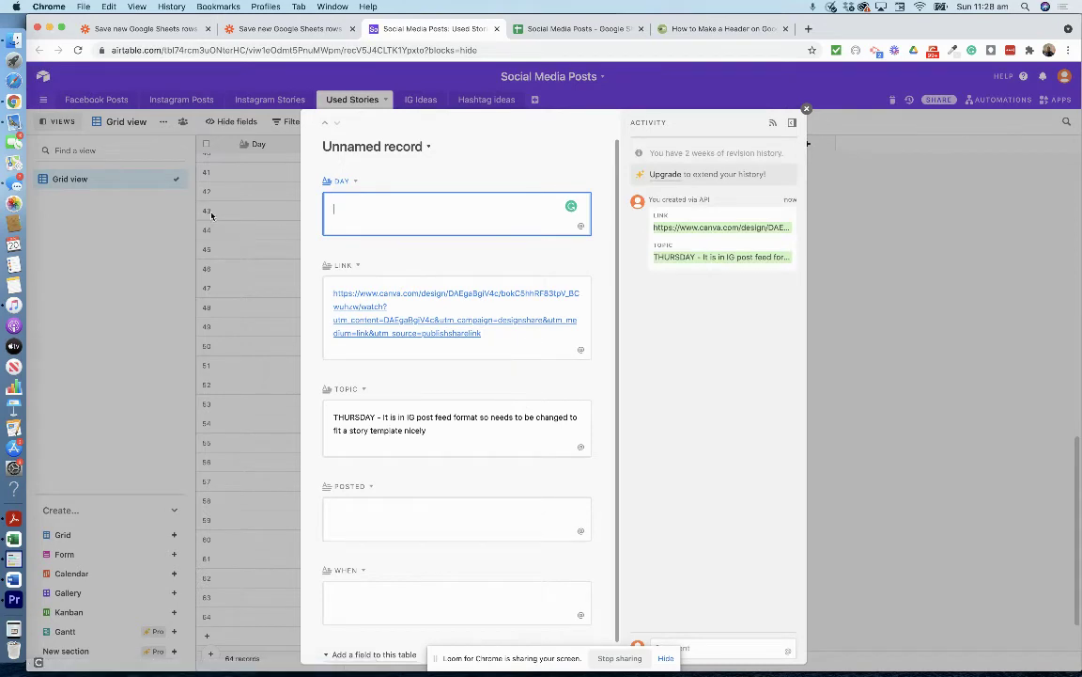
Close the test record, widen the Topic column, and check row 64's Canva link
click(227, 307)
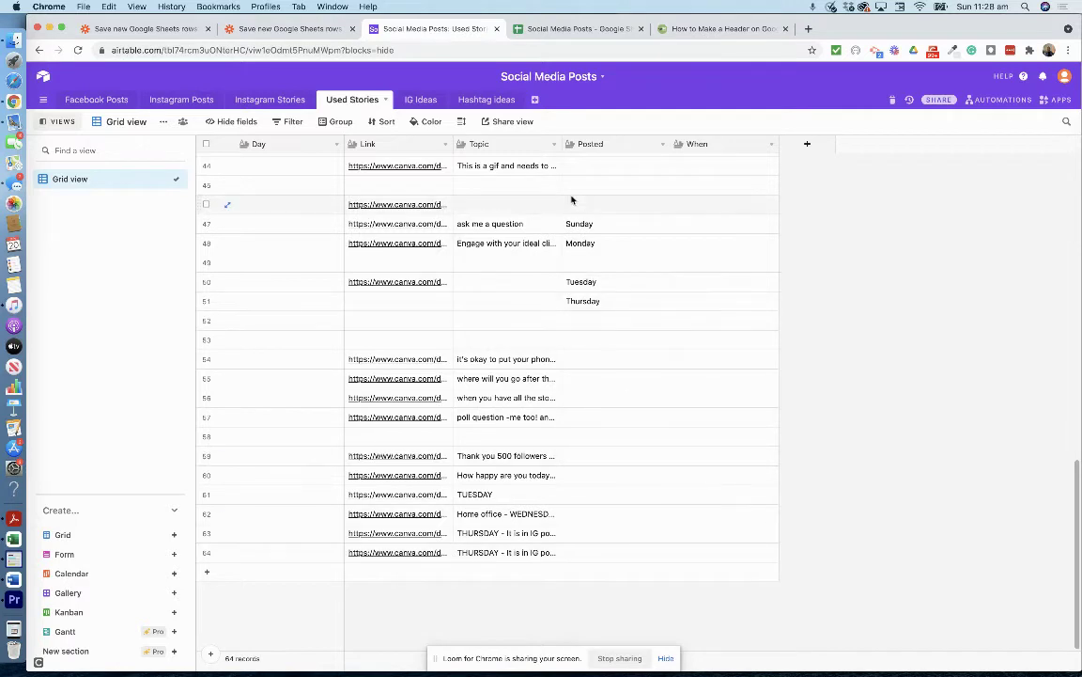
drag(560, 141, 669, 141)
click(395, 571)
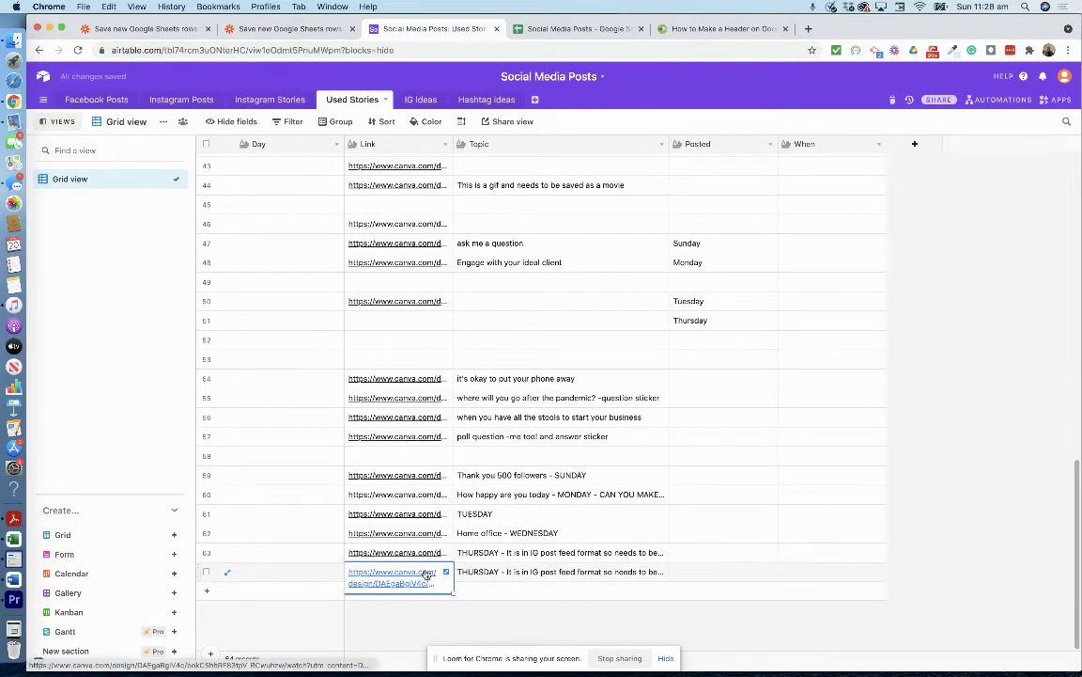
click(406, 585)
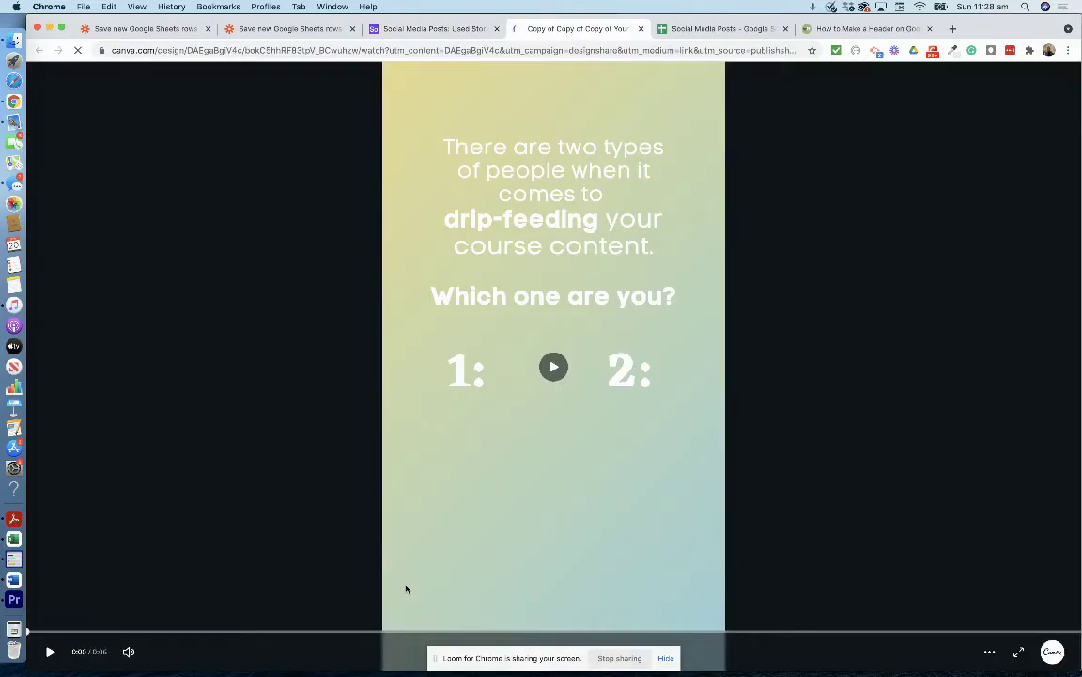
click(641, 28)
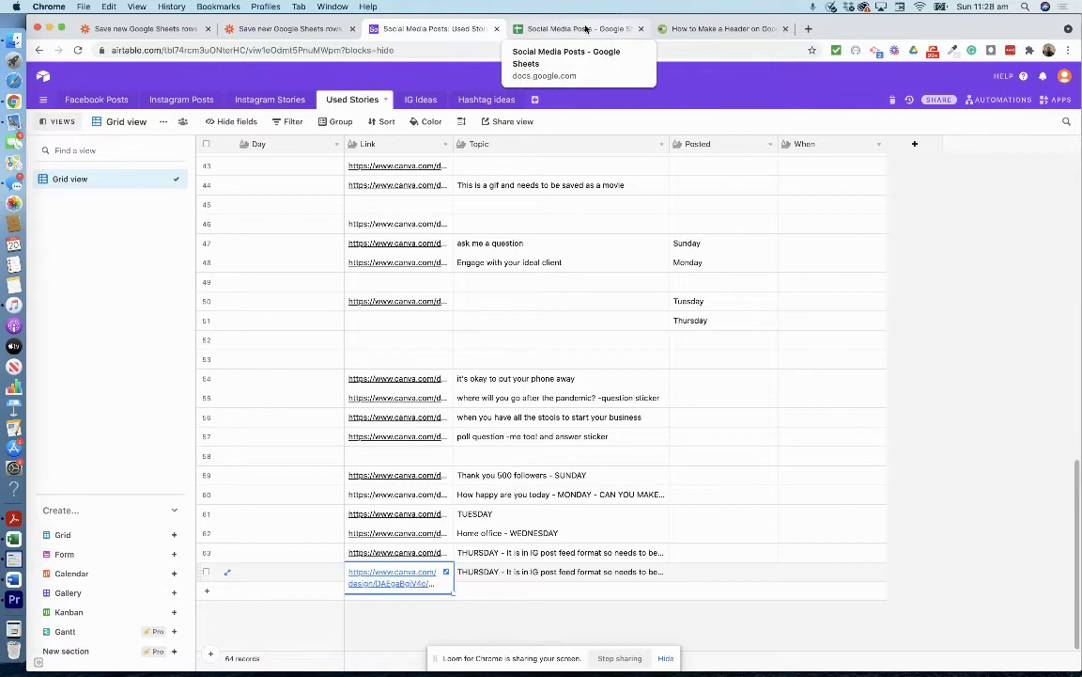
In the Used Stories sheet, open row 65's THURSDAY Canva design, then close it
click(554, 28)
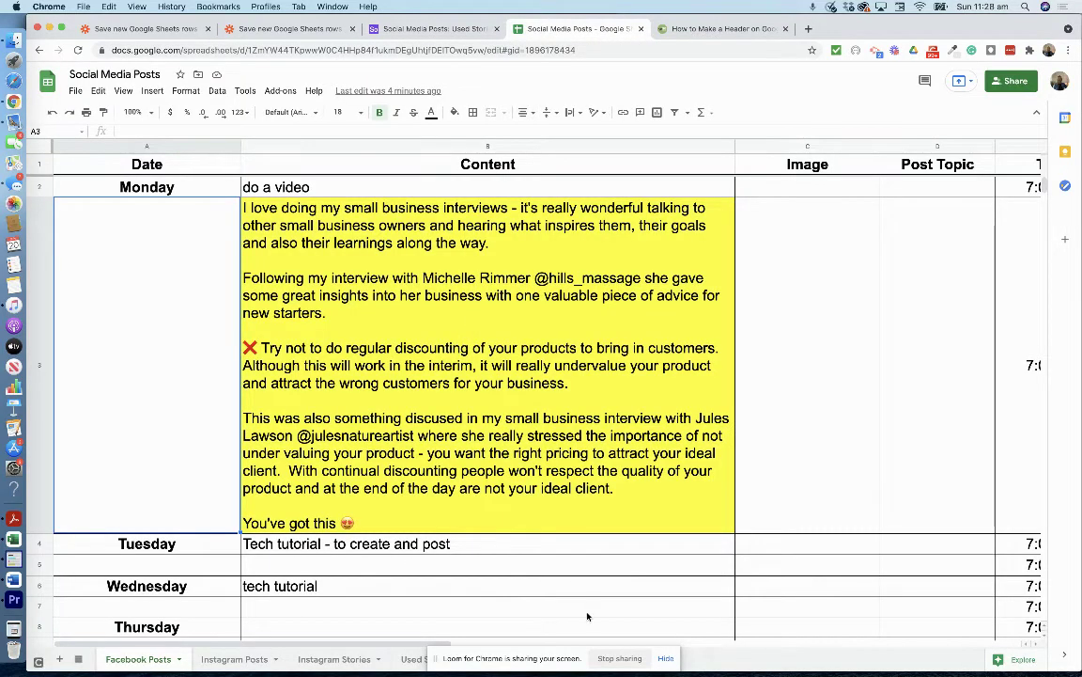
scroll(564, 631, down, 5)
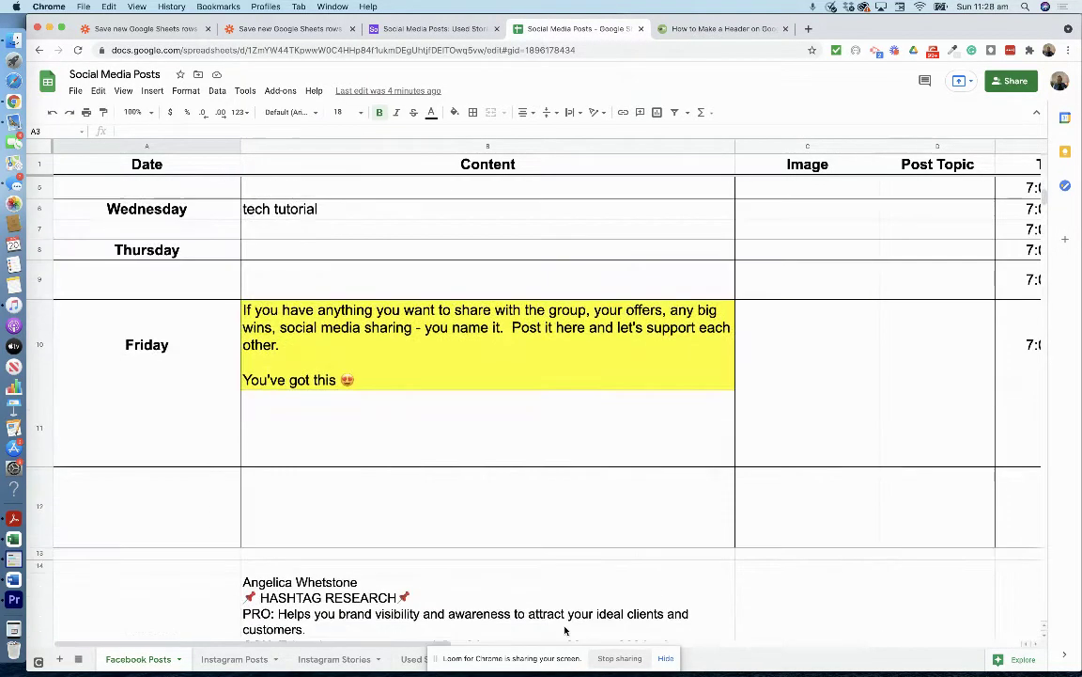
click(413, 659)
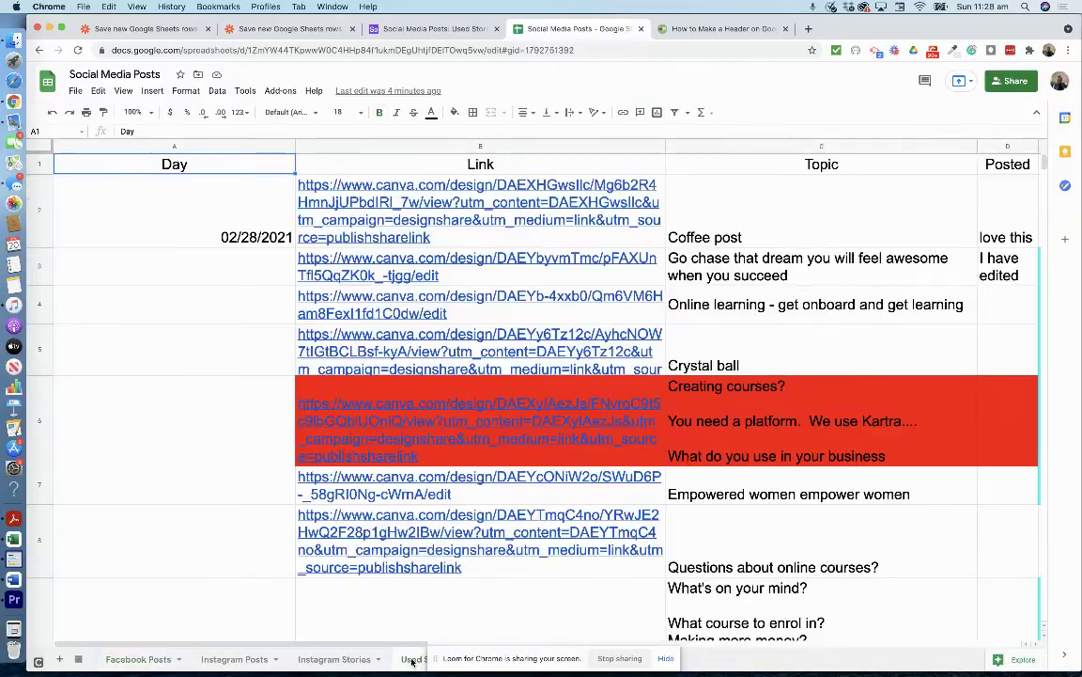
scroll(428, 563, down, 4)
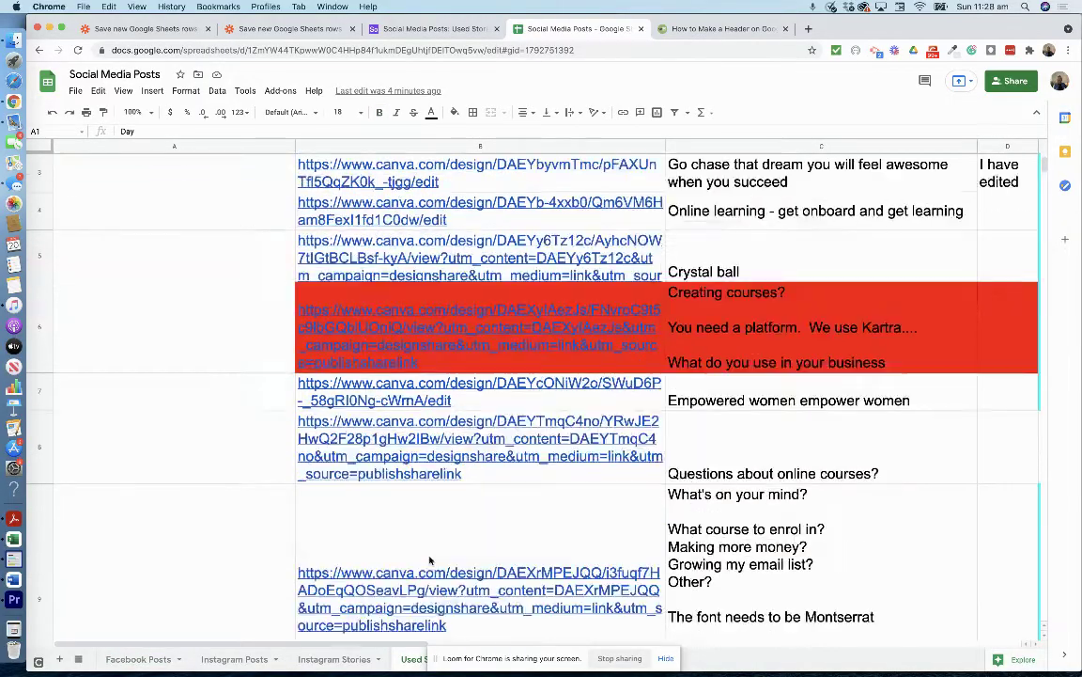
scroll(430, 561, down, 20)
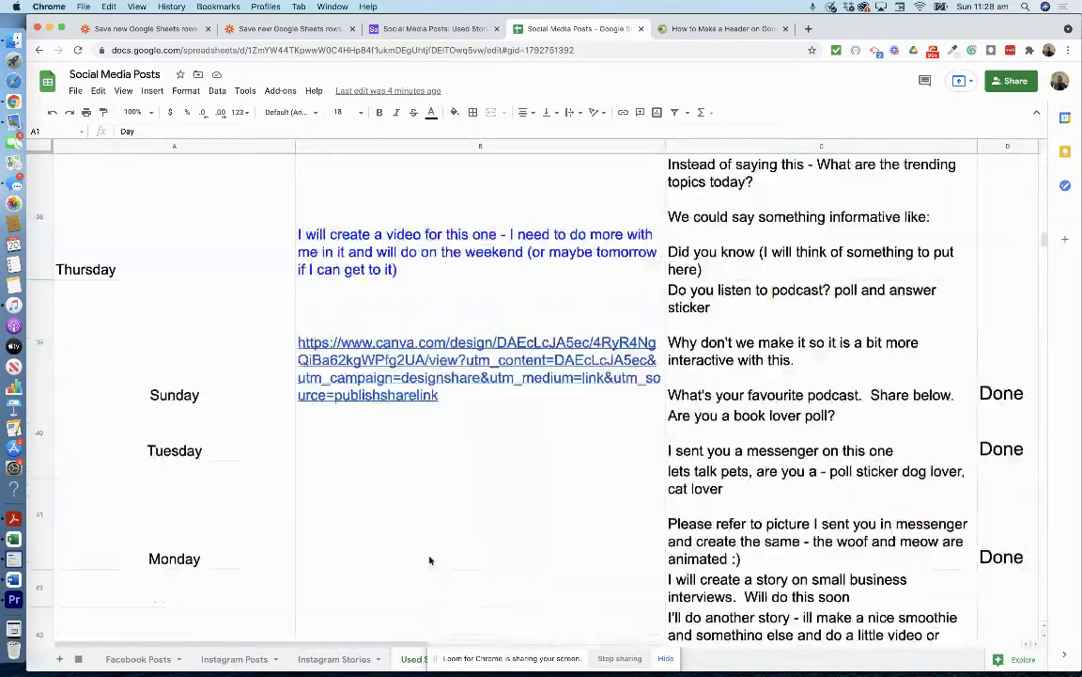
scroll(430, 561, down, 5)
scroll(430, 561, up, 2)
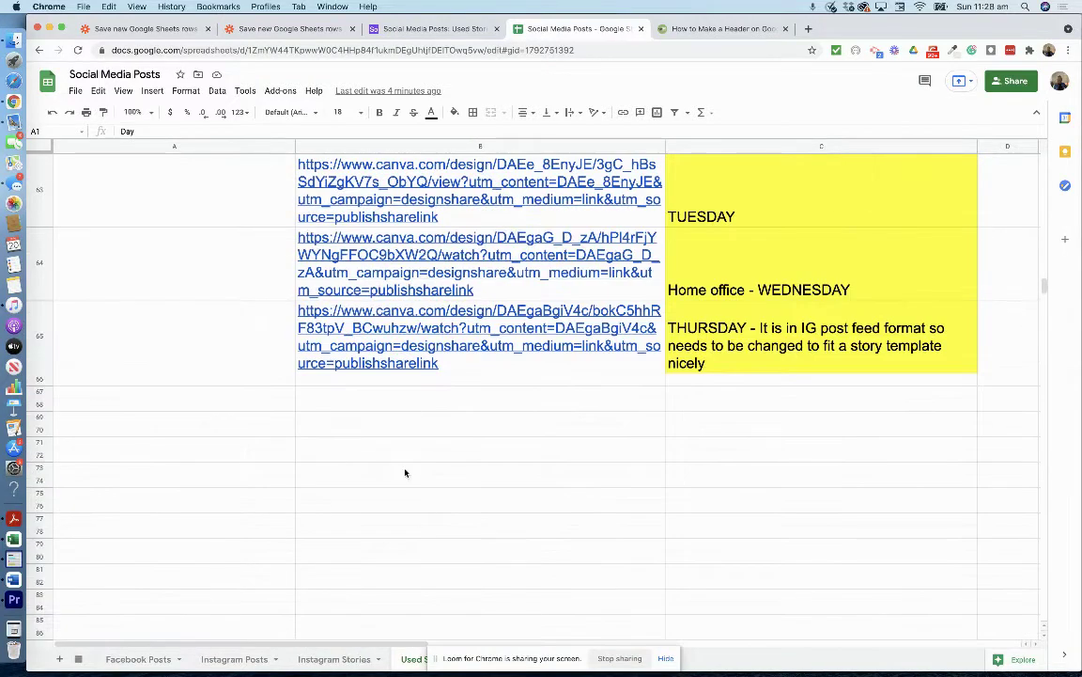
click(371, 317)
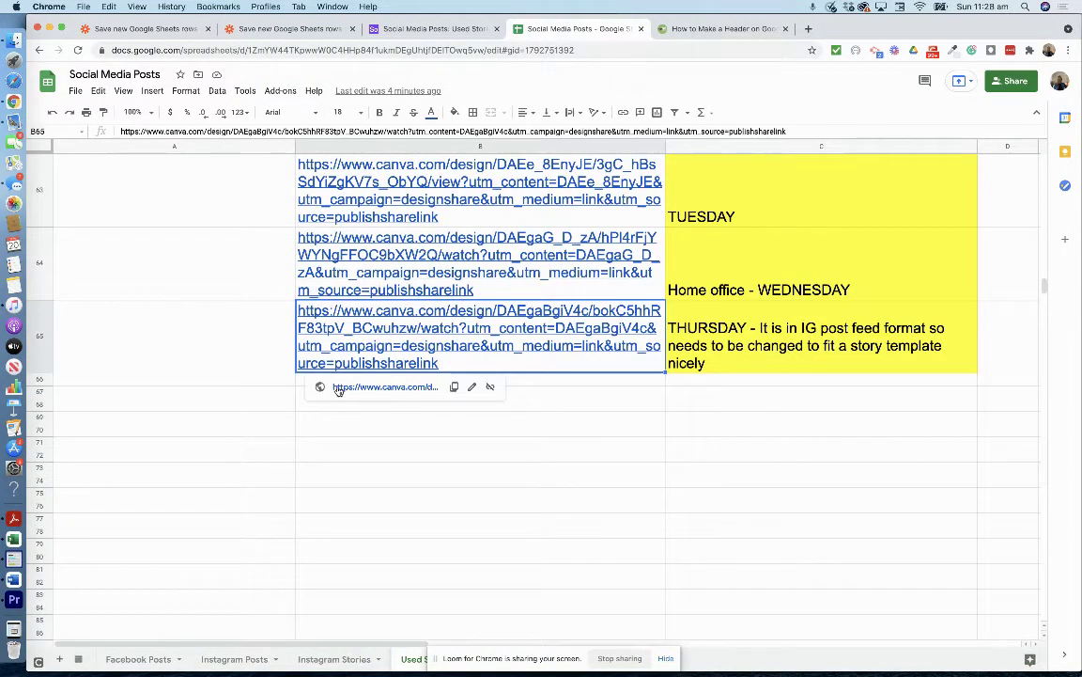
click(339, 389)
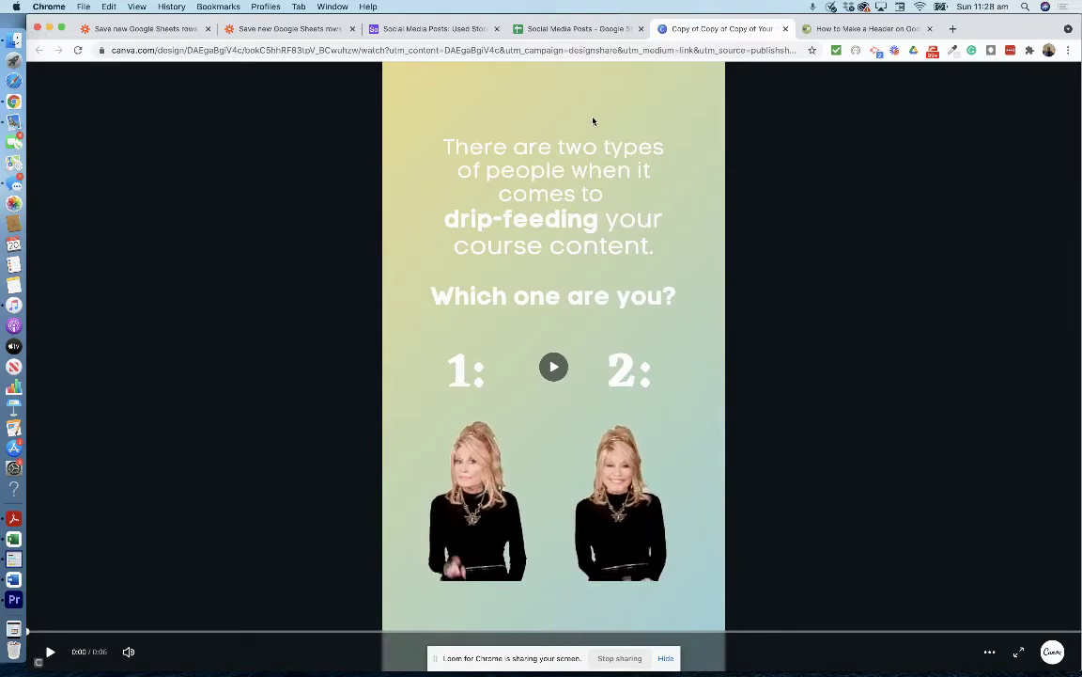
key(super+w)
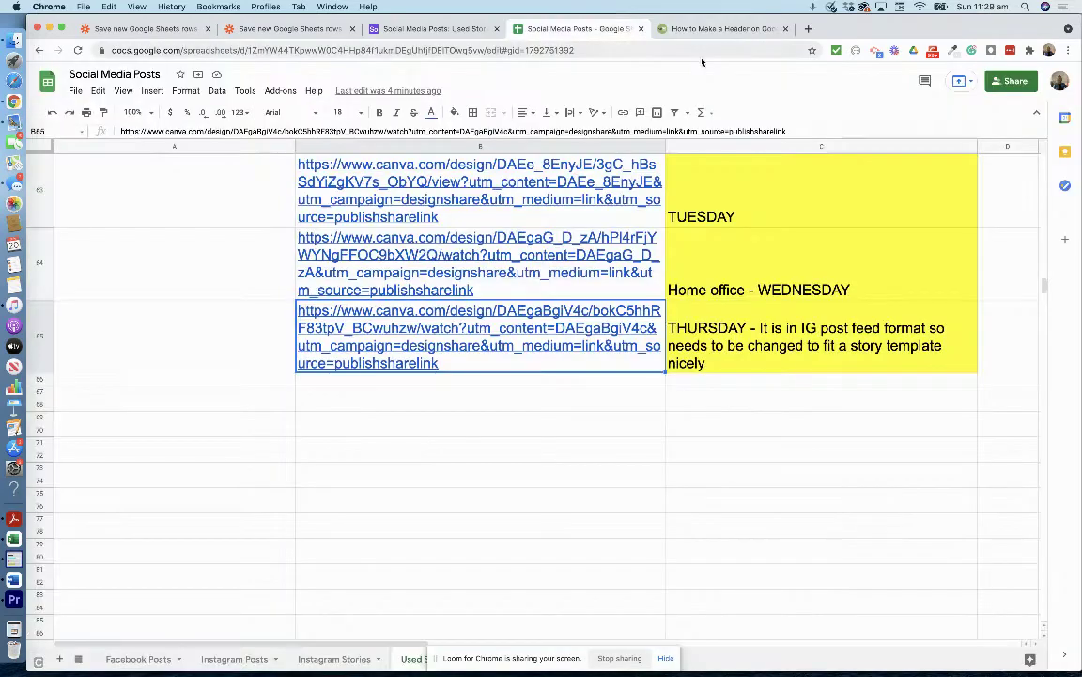
Scroll the Airtable Used Stories grid to the top, then the Google Sheets sheet to its top
click(388, 31)
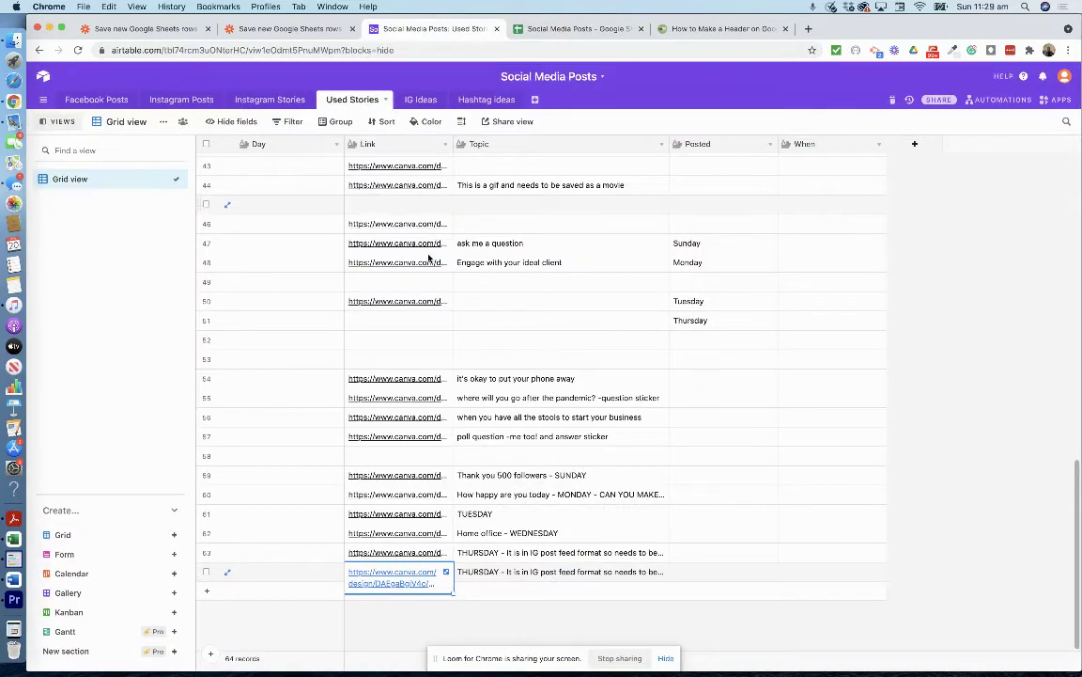
scroll(429, 258, up, 10)
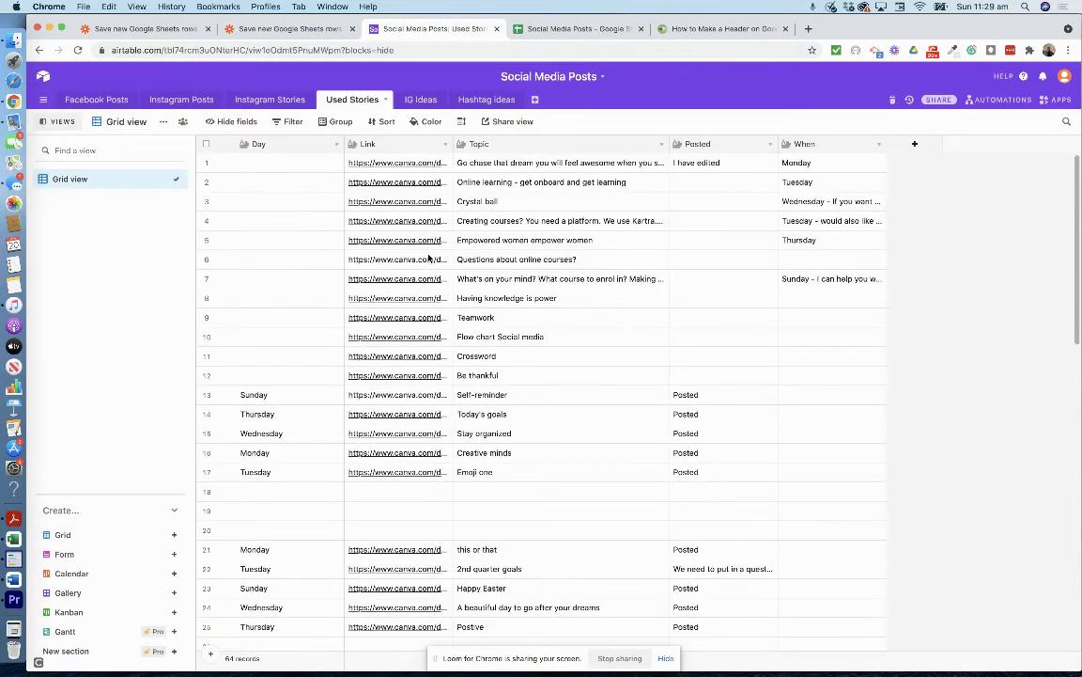
click(554, 28)
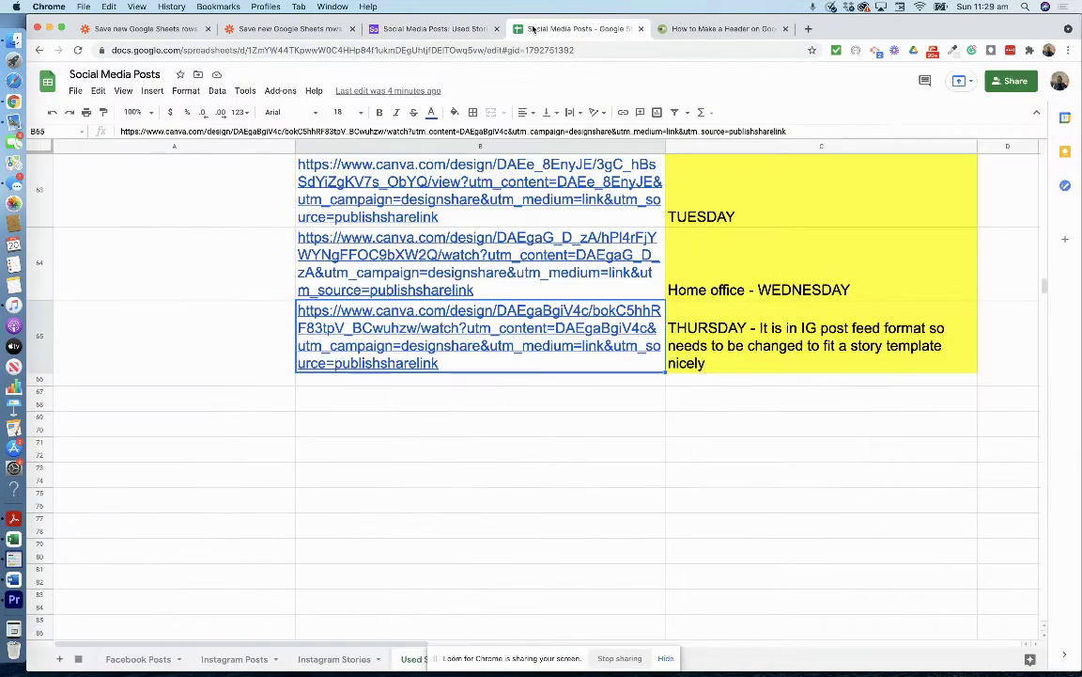
scroll(413, 228, up, 15)
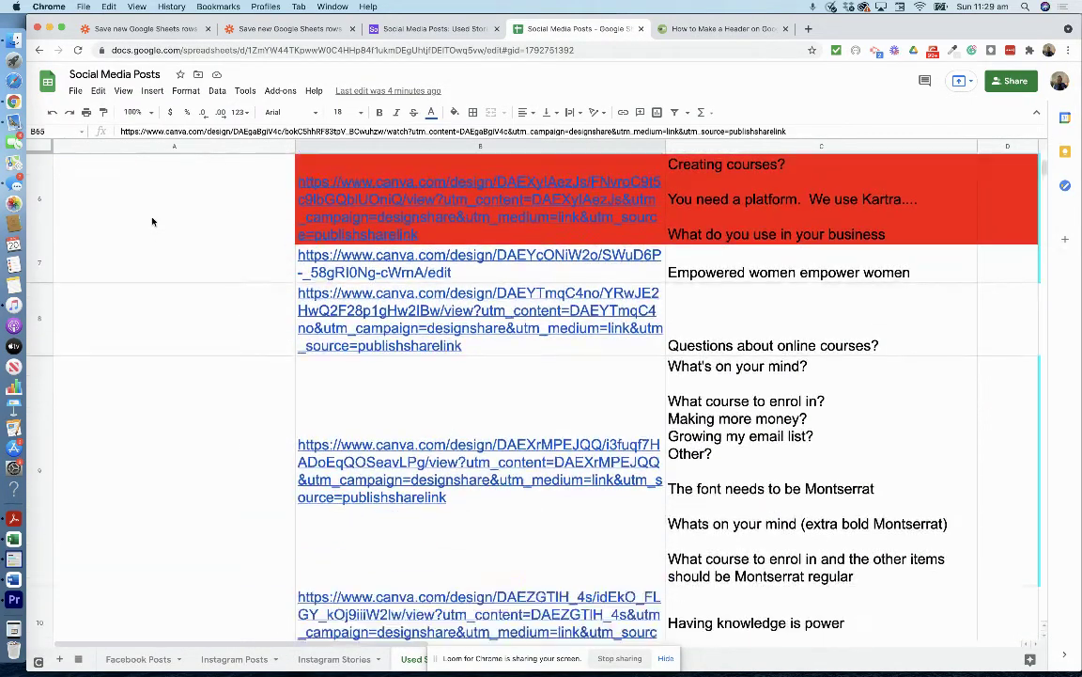
scroll(363, 515, up, 5)
Fill row 67 with 11th March, the pasted Loom share link, and topic Saturday post
scroll(363, 515, down, 4)
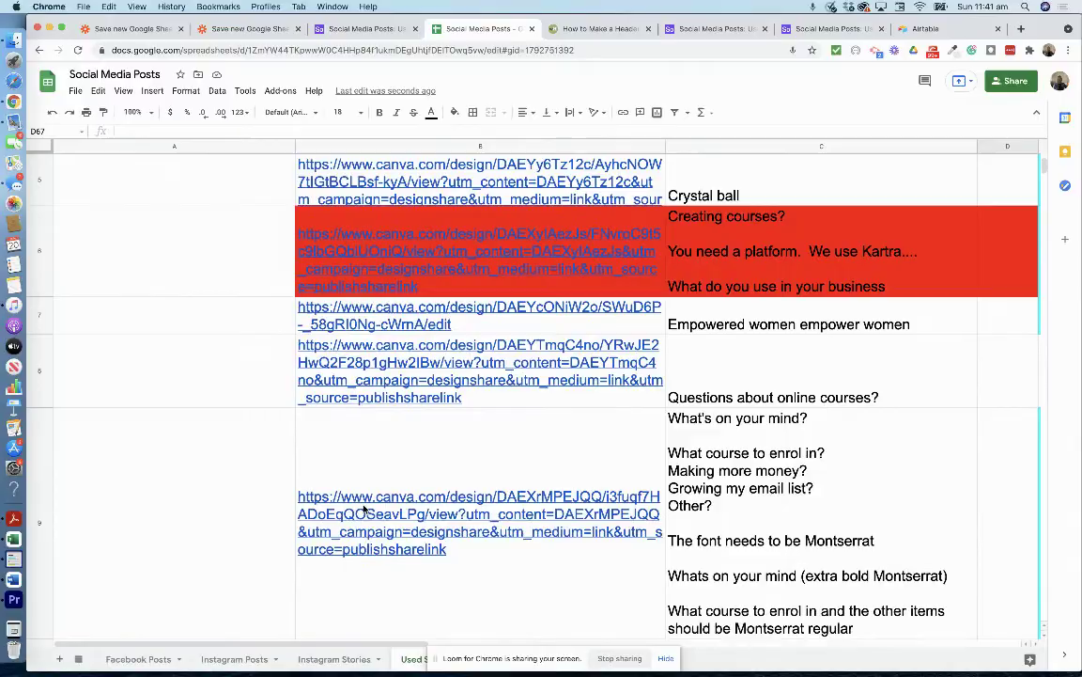
scroll(365, 508, down, 15)
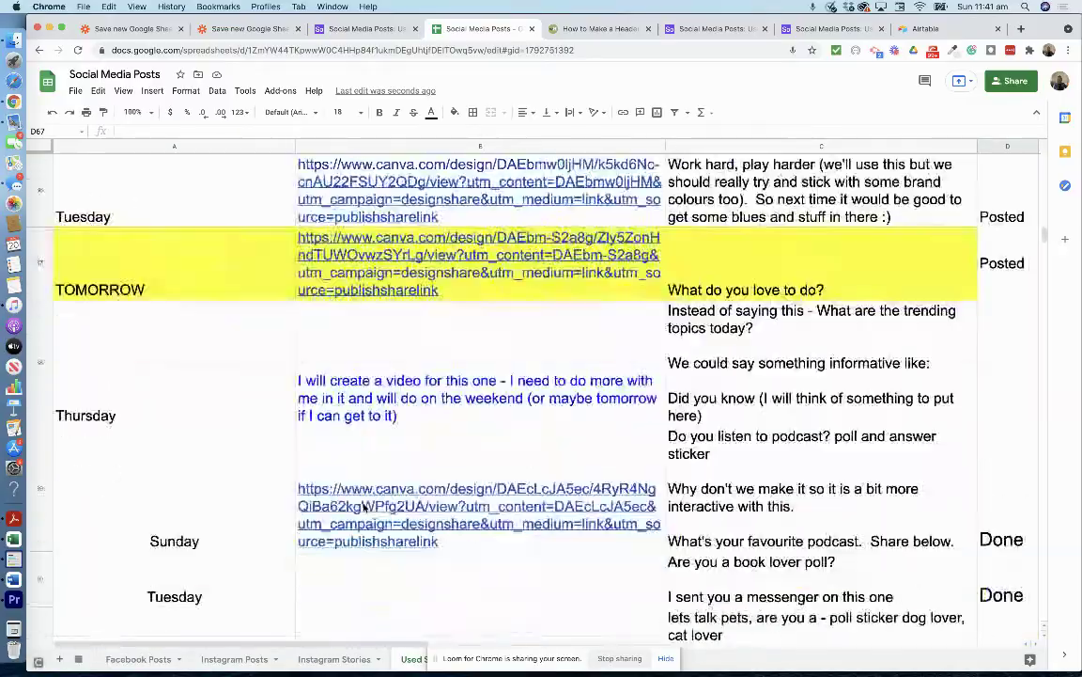
scroll(365, 508, down, 15)
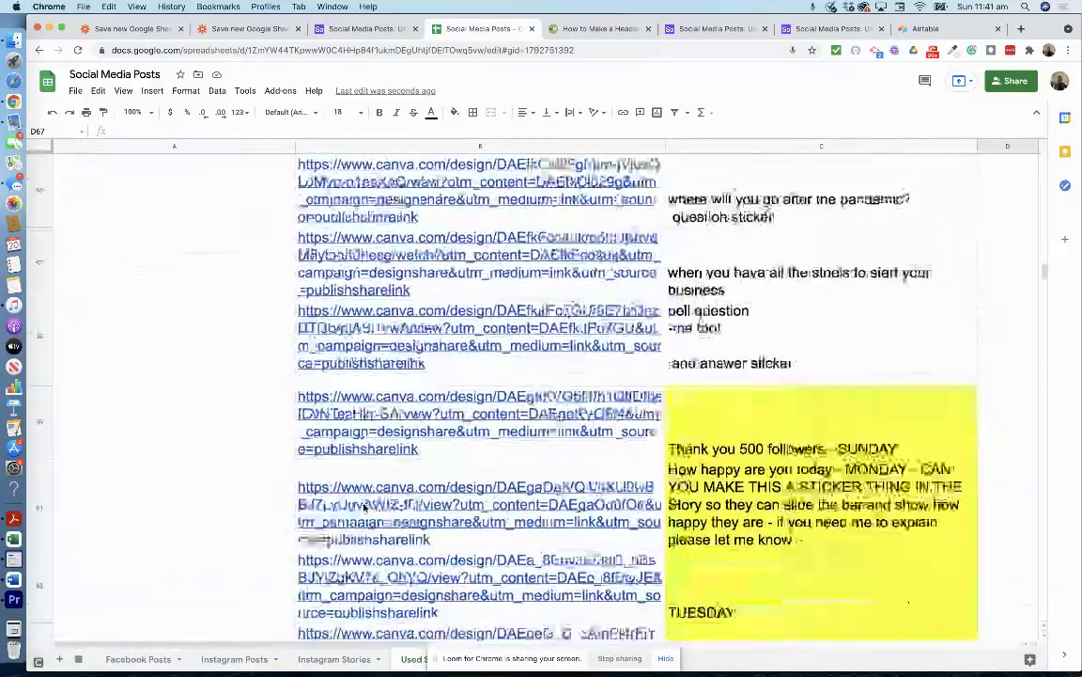
scroll(365, 508, down, 6)
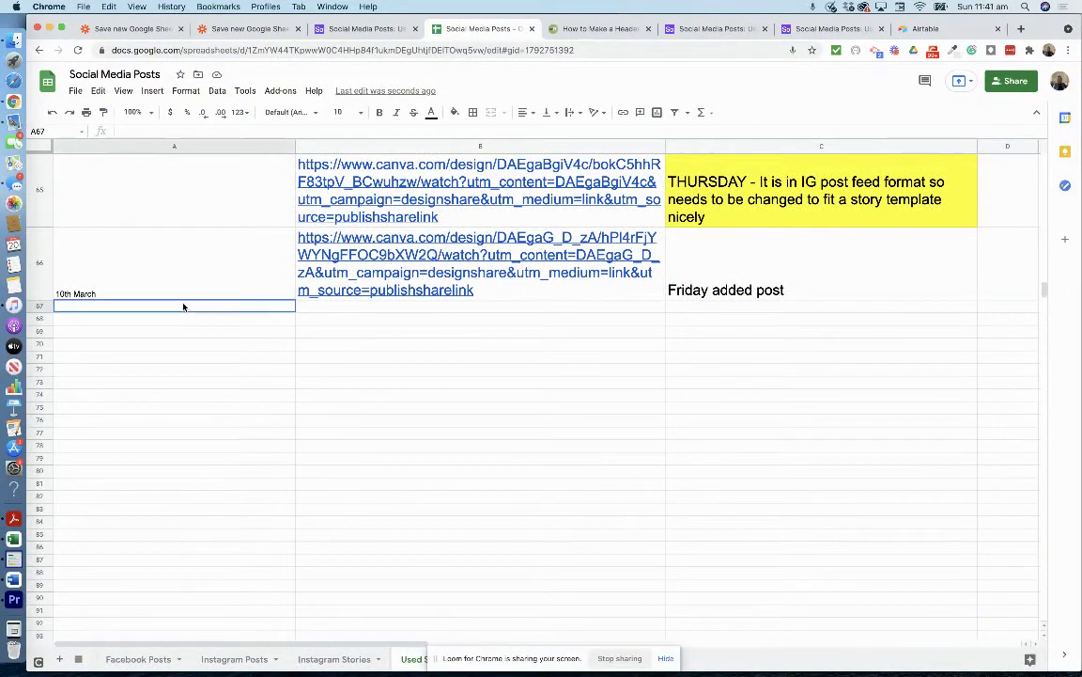
text(11th Mar)
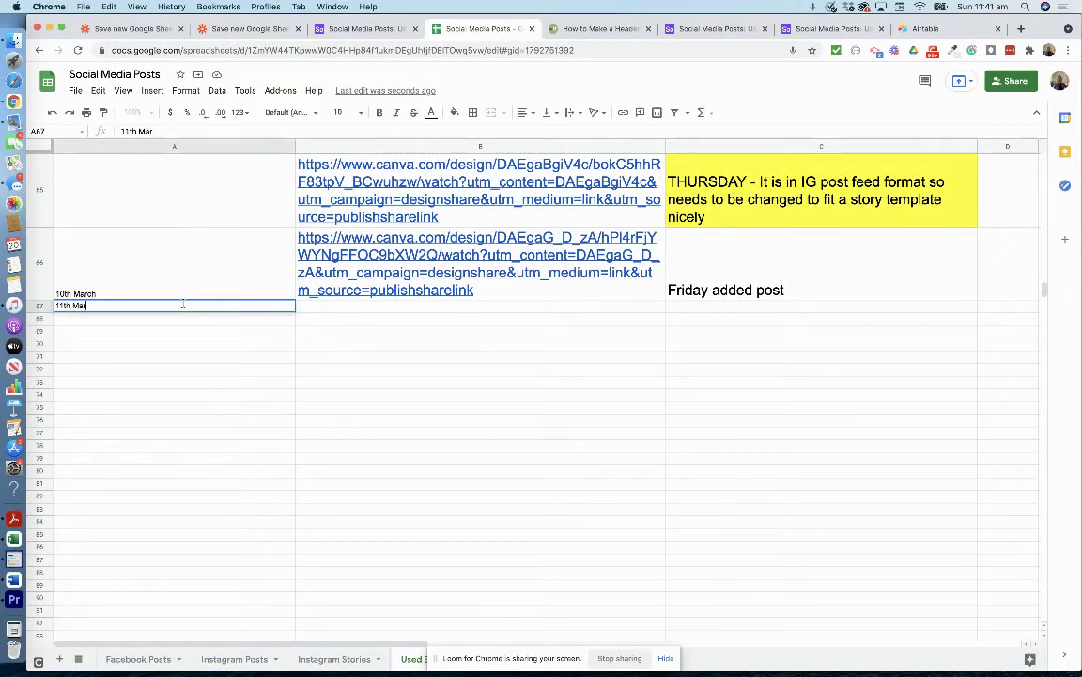
text(ch)
key(Tab)
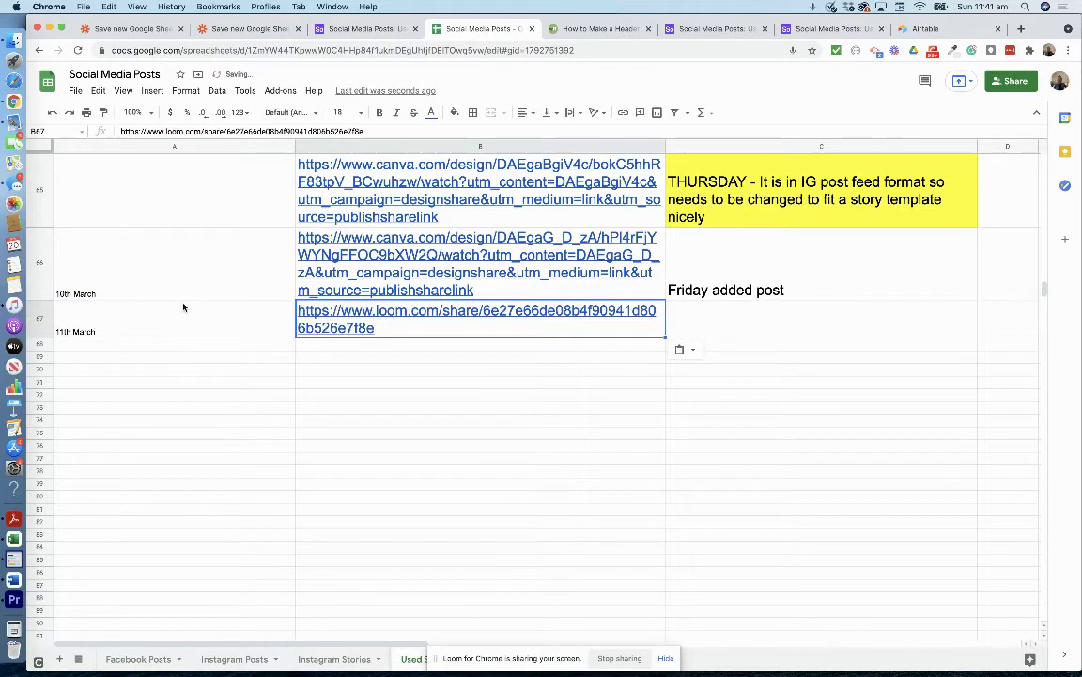
key(Tab)
text(Saturday post)
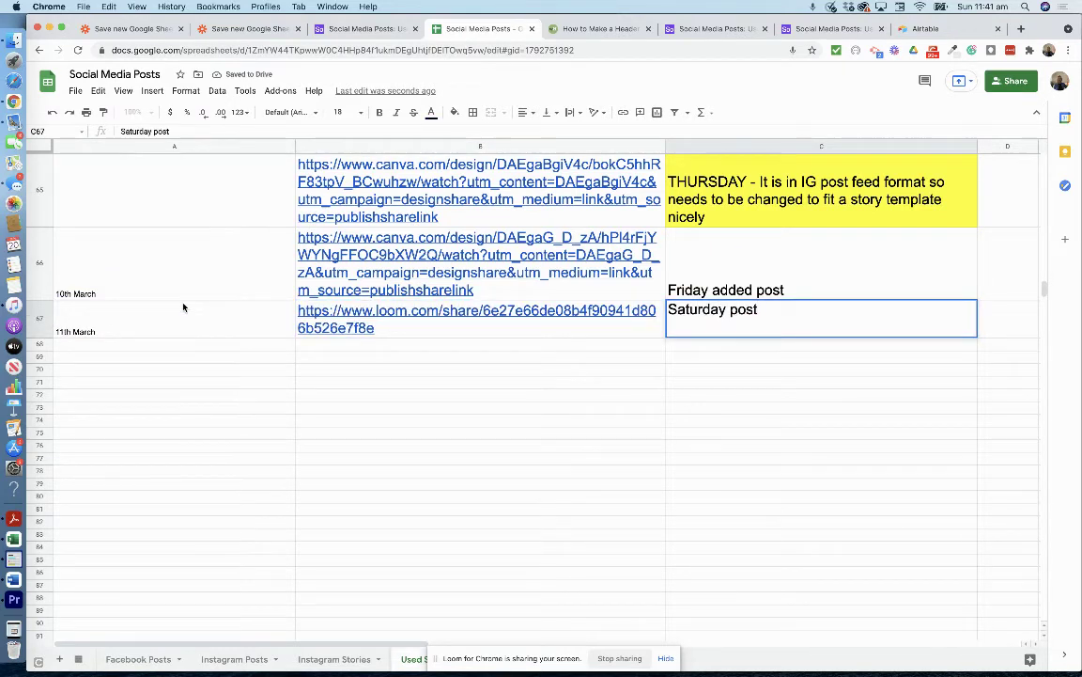
key(Return)
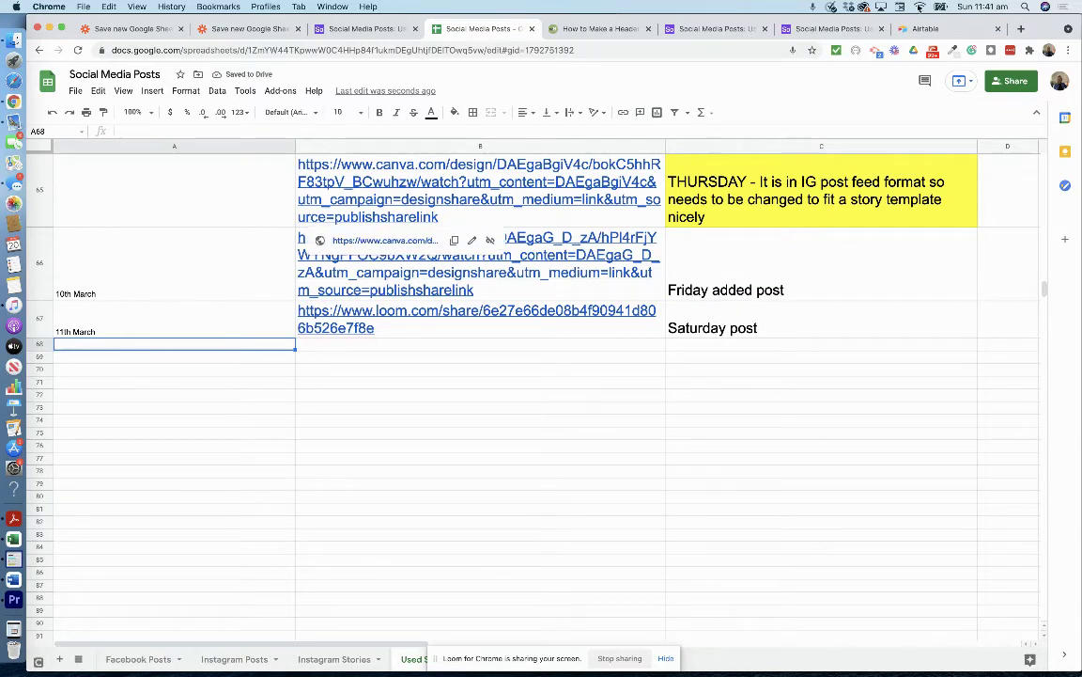
Reload the spreadsheet, confirm row 67's 11th March entry persisted, then go to Airtable
click(78, 53)
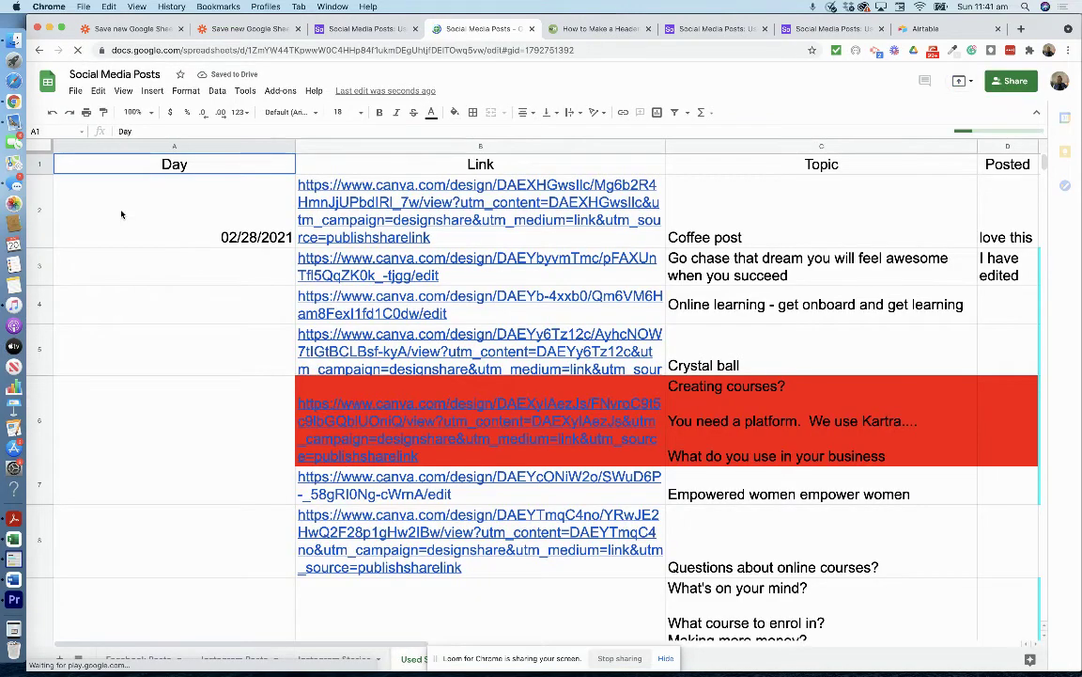
scroll(269, 332, down, 20)
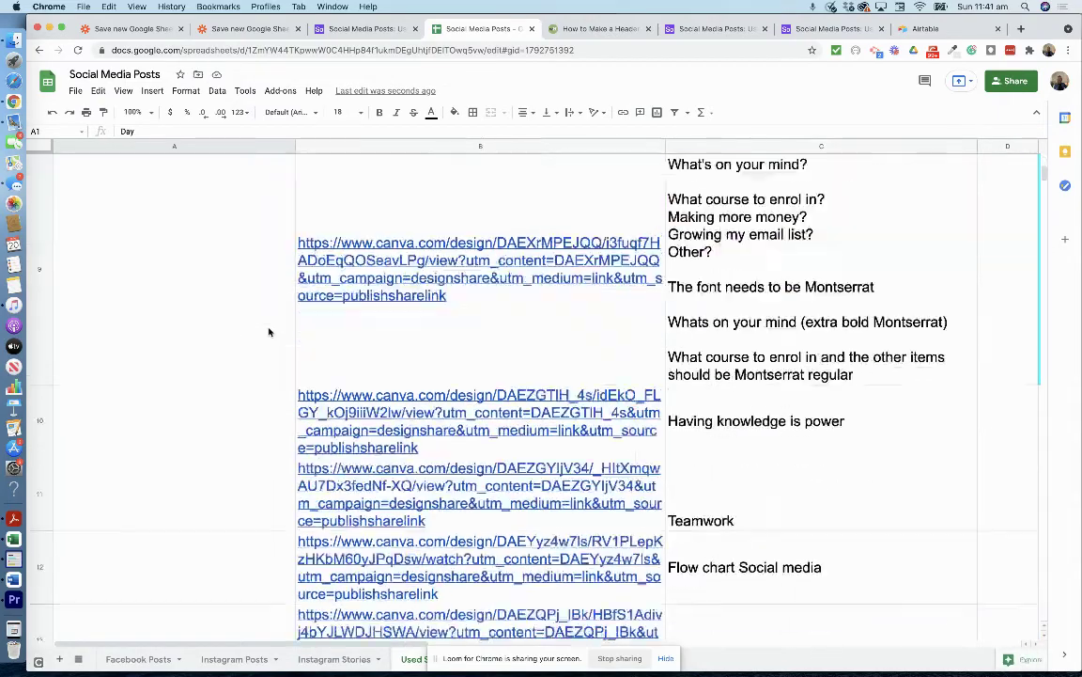
scroll(269, 331, down, 5)
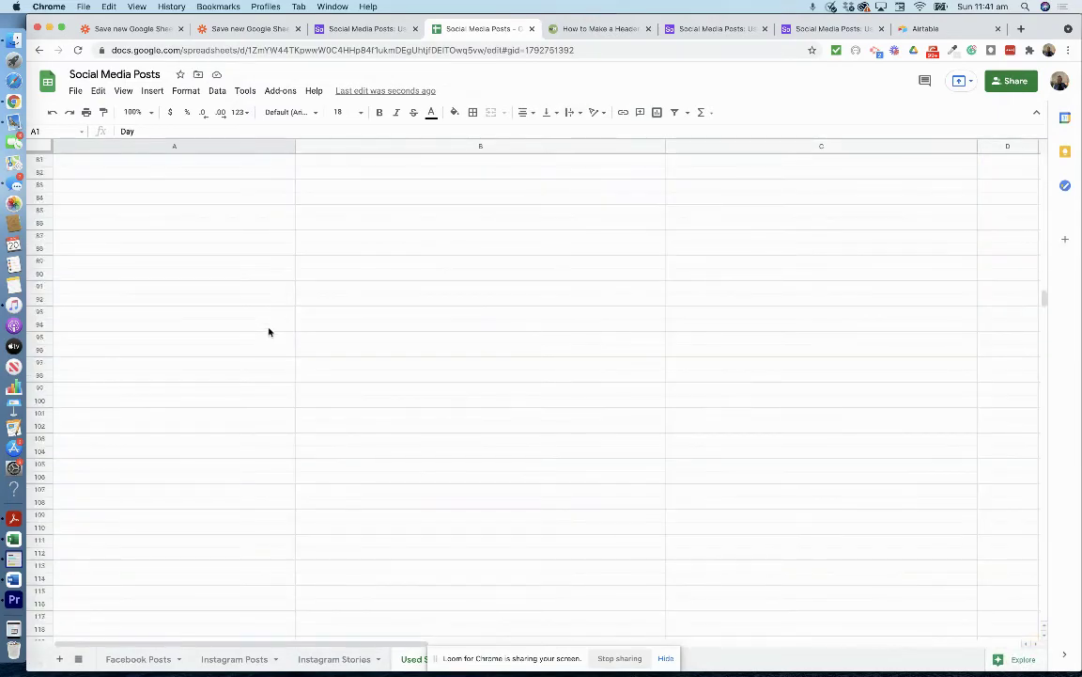
scroll(268, 332, up, 8)
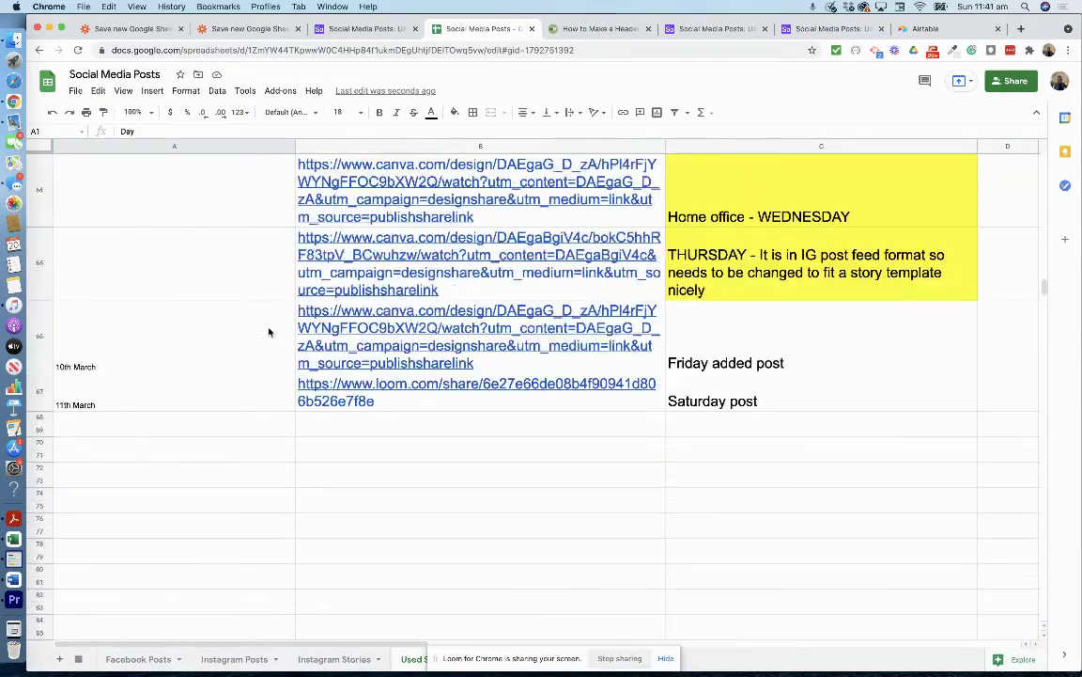
click(127, 395)
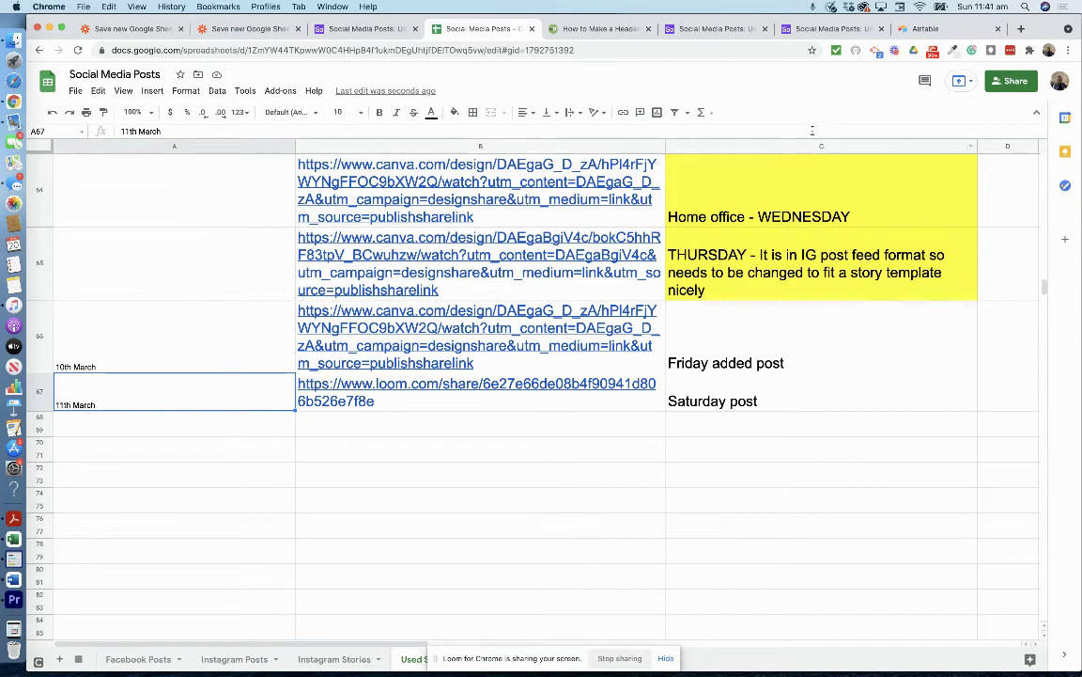
click(925, 28)
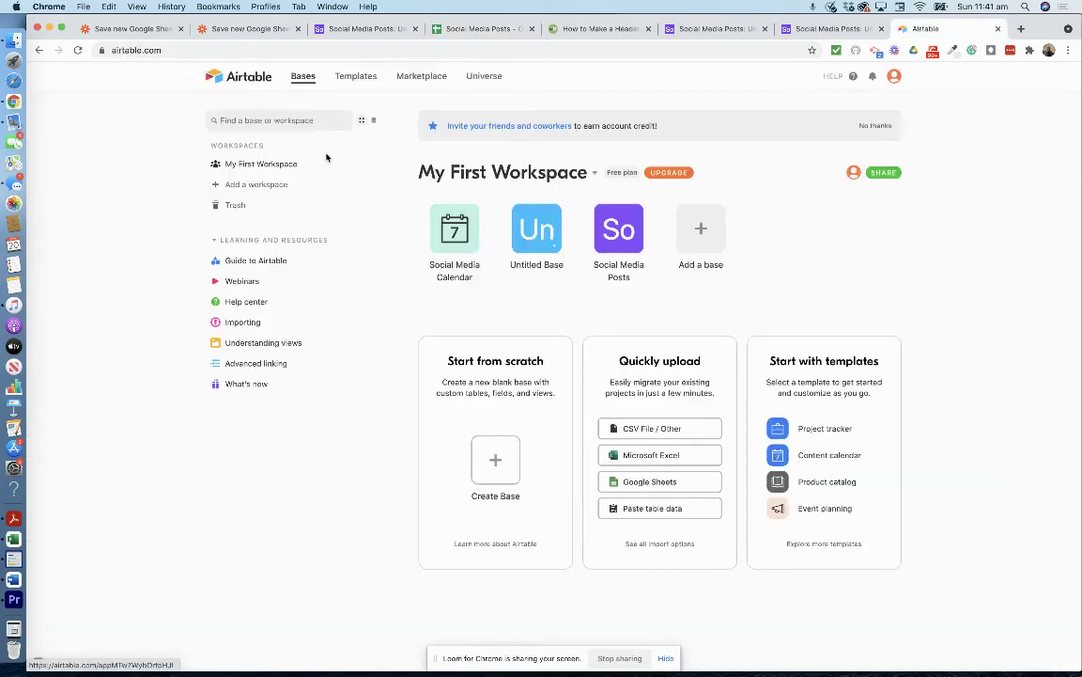
Open the Social Media Posts base, scroll to the last Used Stories records, and reload for the new row
click(78, 50)
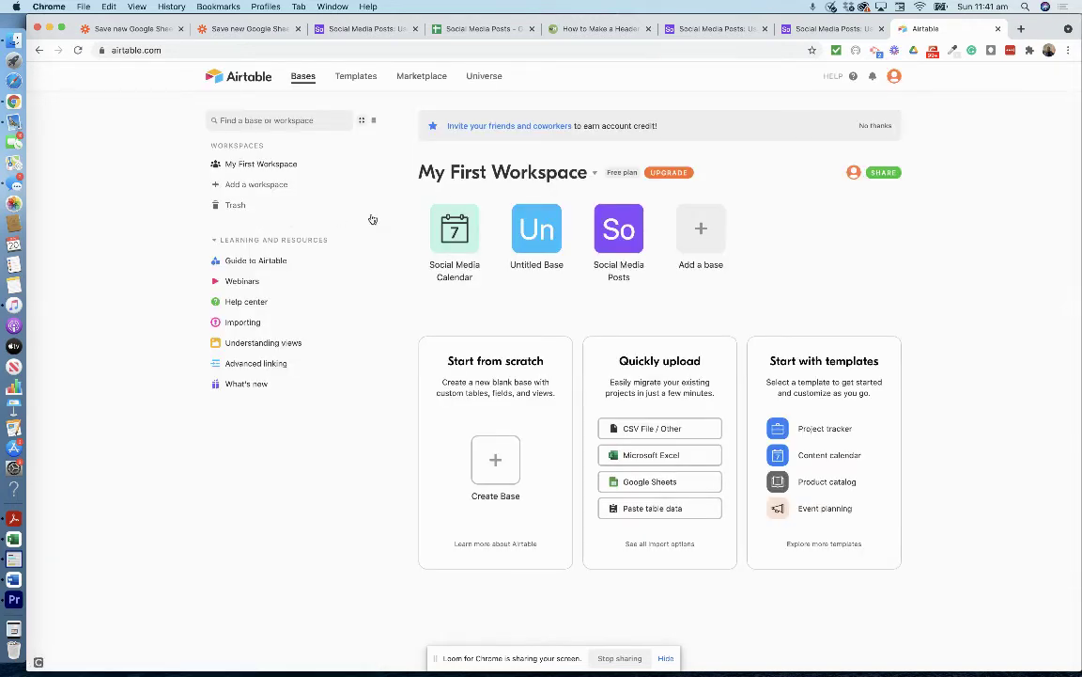
click(615, 229)
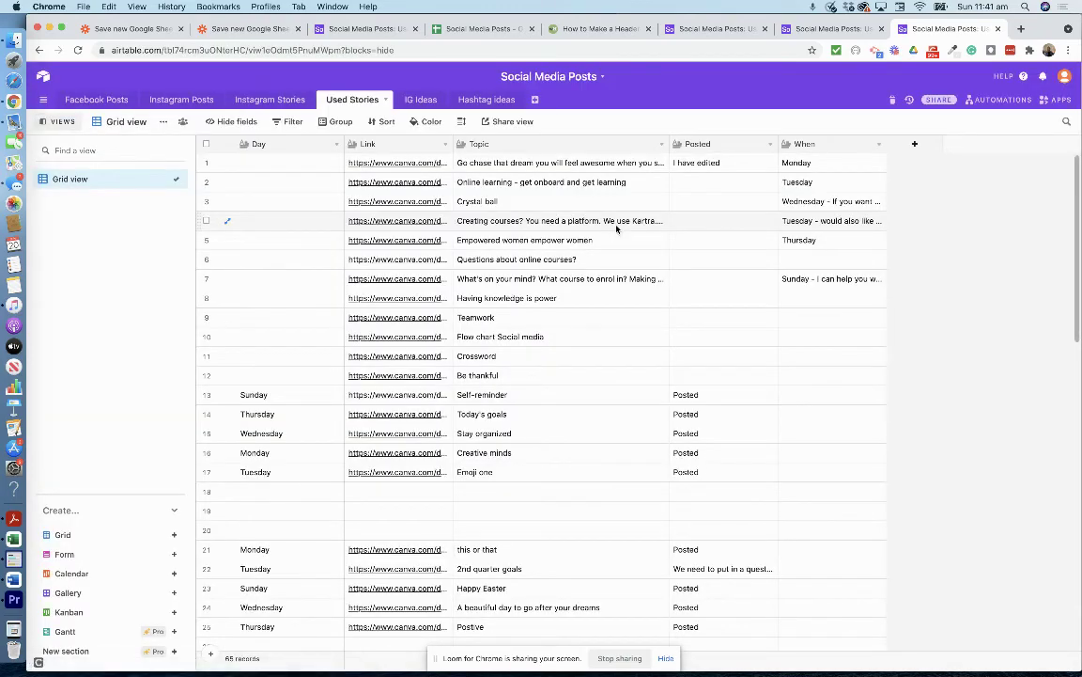
scroll(540, 488, down, 15)
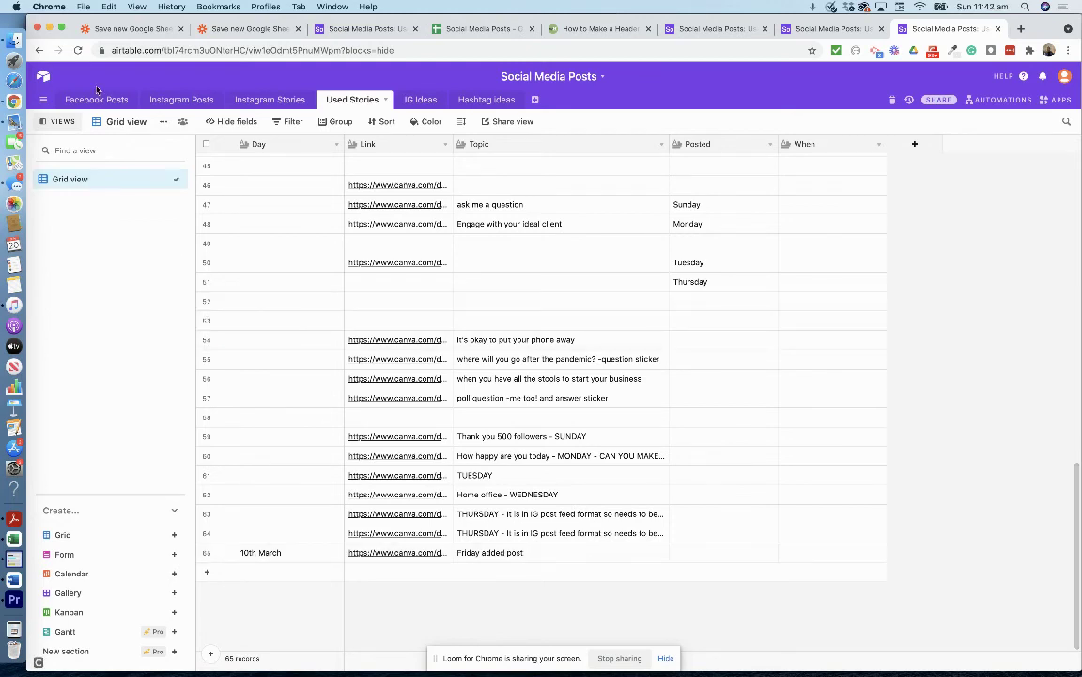
click(78, 50)
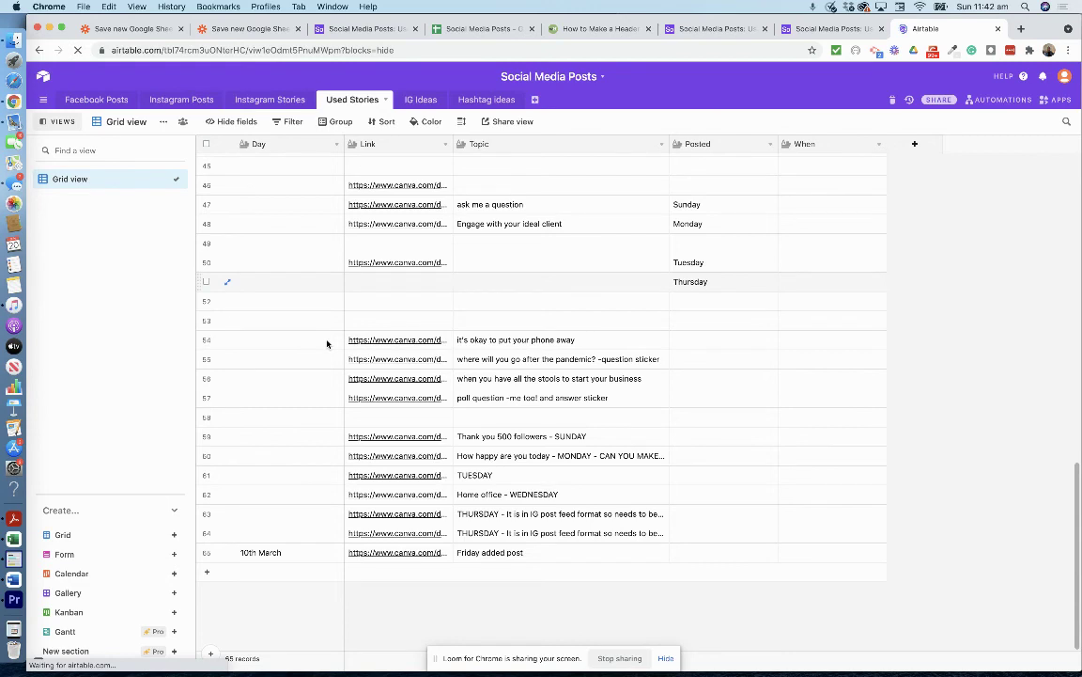